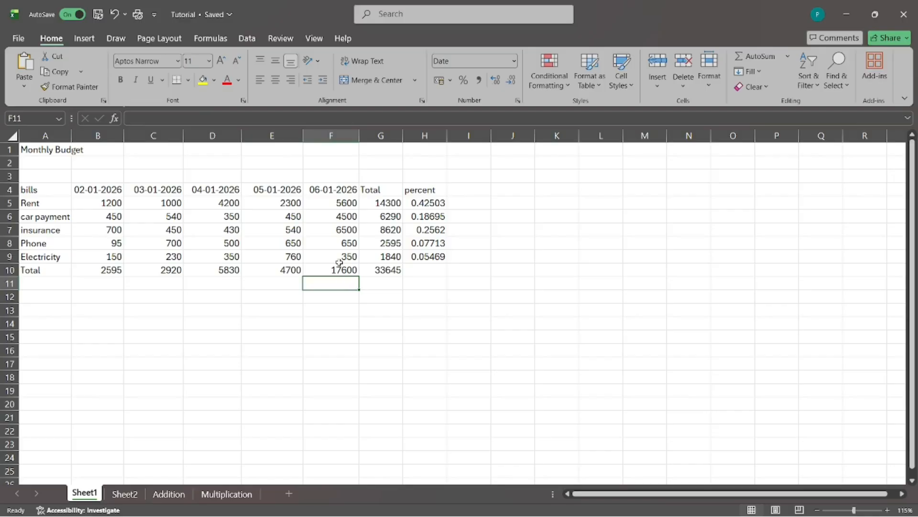
Clear the monthly totals in row 10 and the bill totals in G5:G9
drag(96, 269, 387, 209)
key(Delete)
key(Delete)
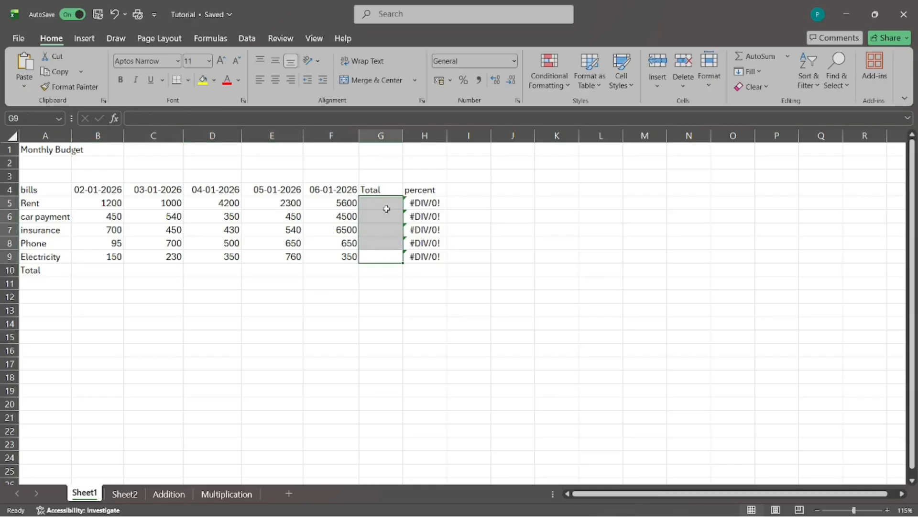
click(393, 268)
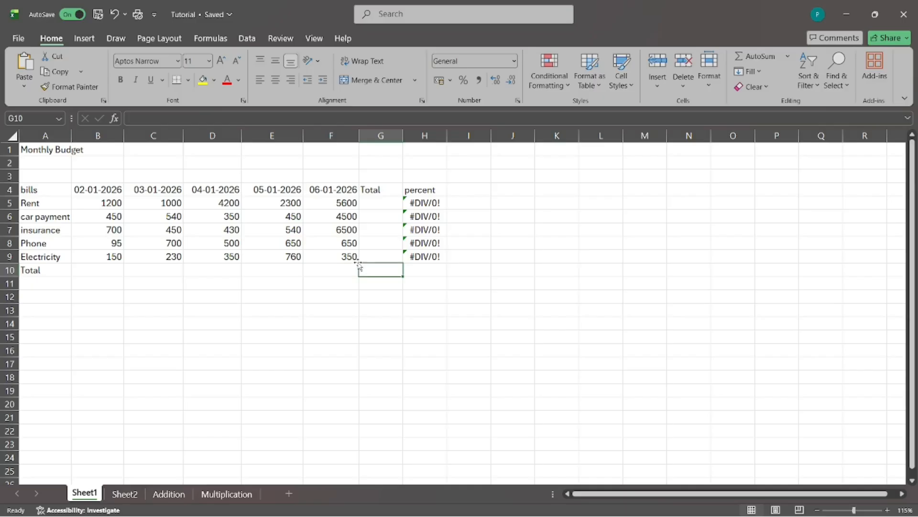
Insert the SUM function from the Math & Trig category into cell B10
click(111, 271)
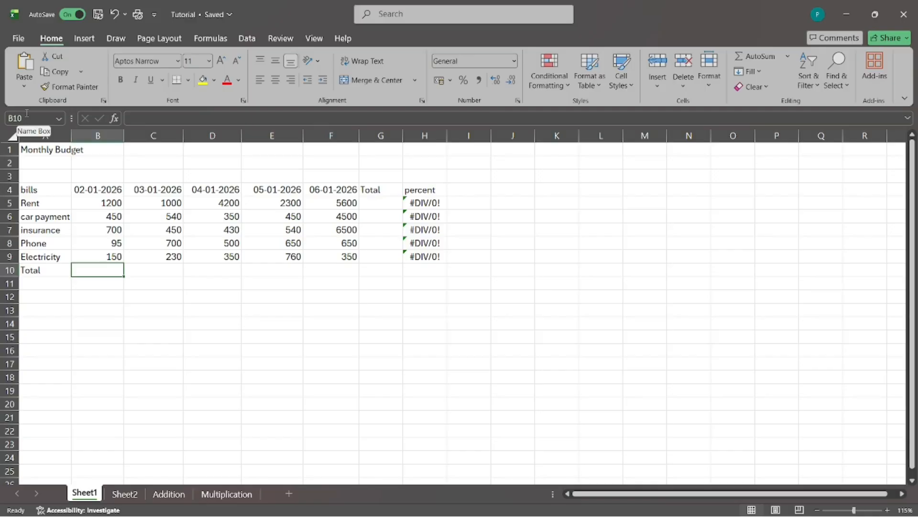
click(210, 39)
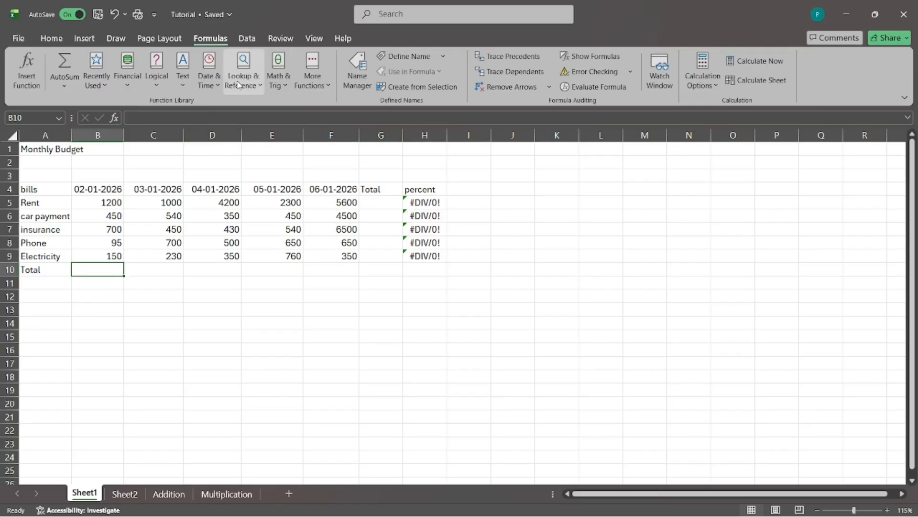
click(51, 39)
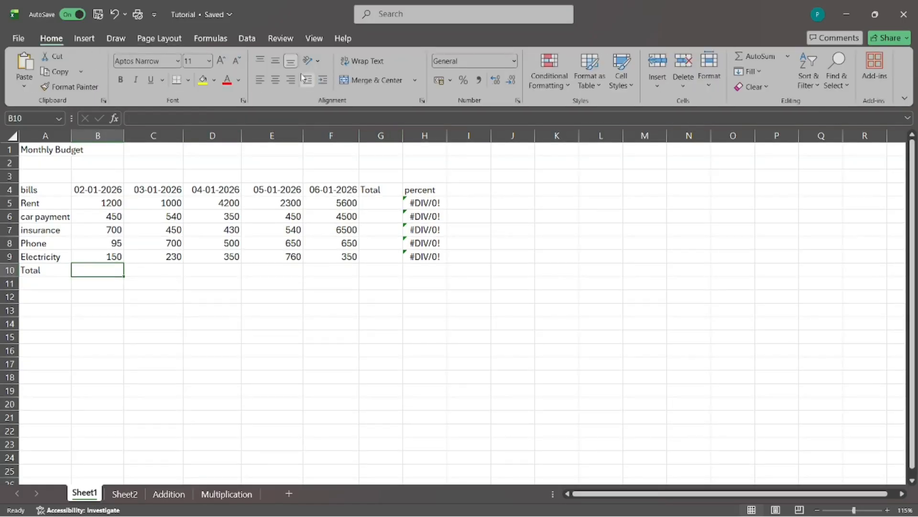
click(209, 39)
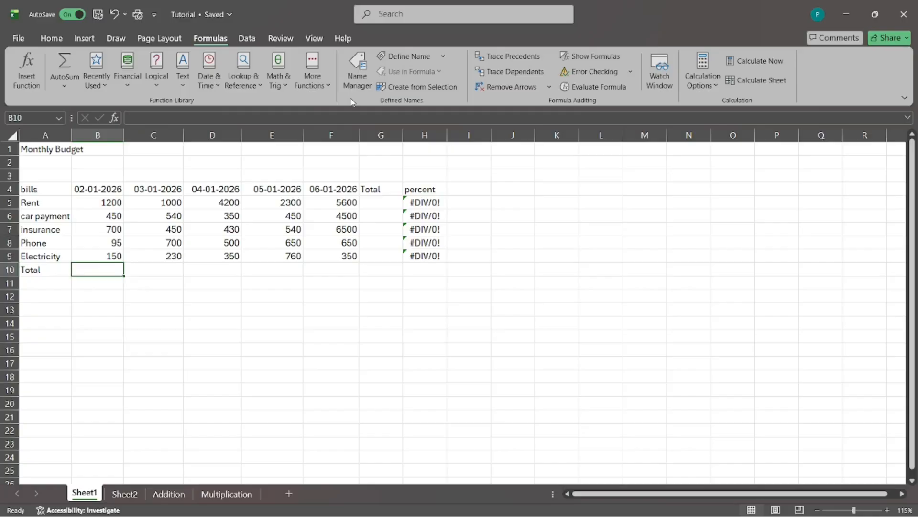
click(278, 75)
scroll(317, 295, down, 10)
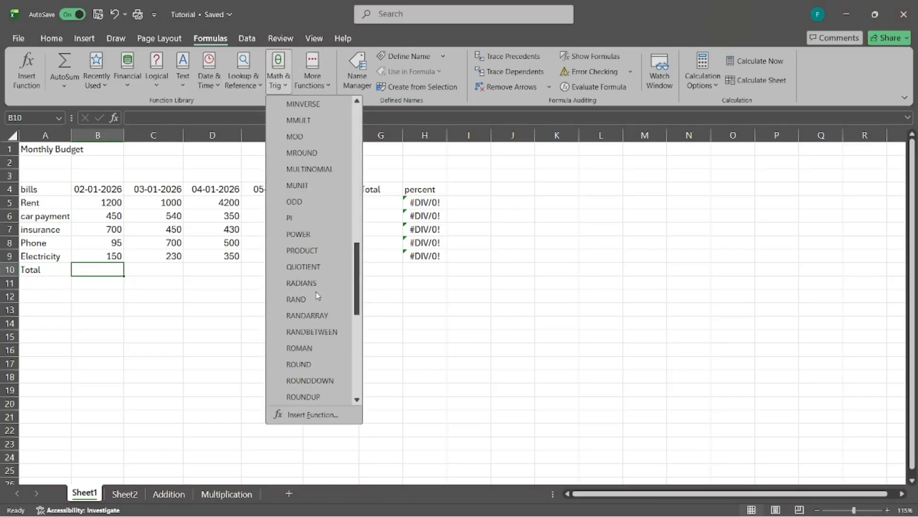
scroll(317, 295, down, 7)
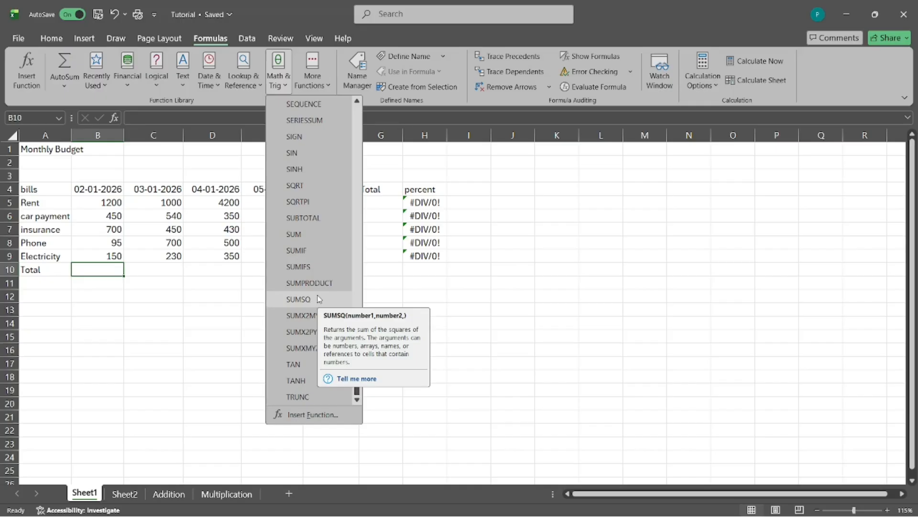
click(309, 235)
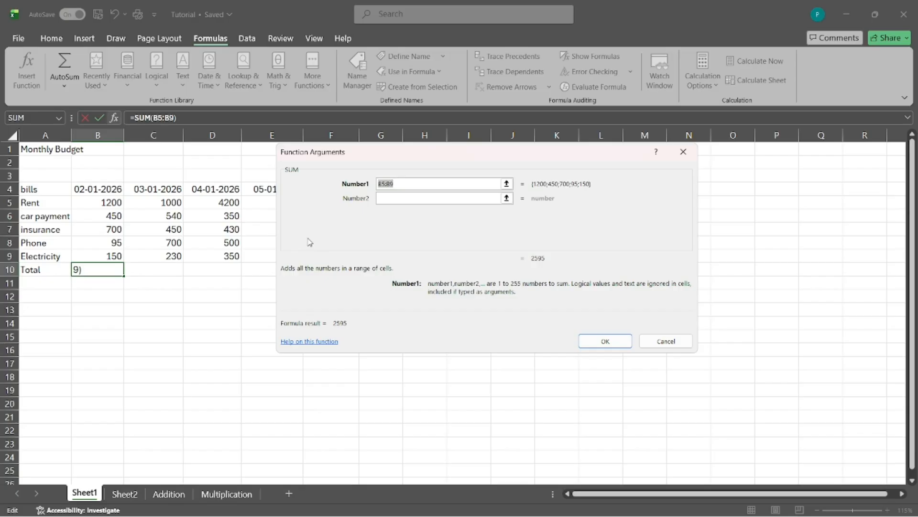
Replace the suggested SUM argument by selecting the range B5:B9 on the sheet and accept the function
drag(362, 158, 372, 156)
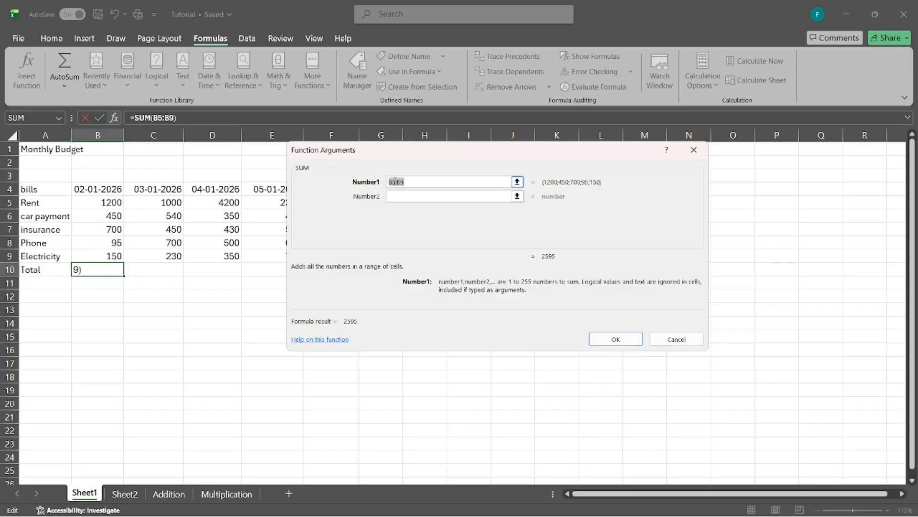
click(408, 181)
key(BackSpace)
key(BackSpace)
key(BackSpace)
key(BackSpace)
key(BackSpace)
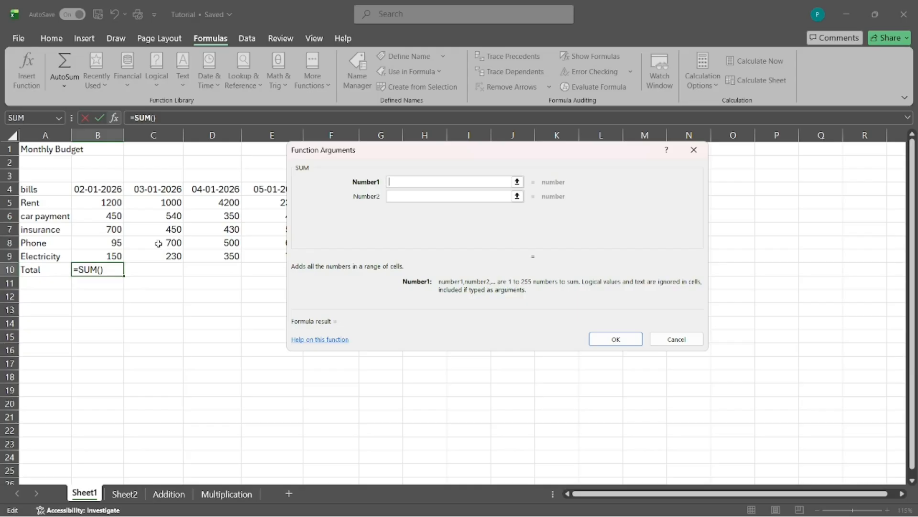
drag(110, 258, 111, 202)
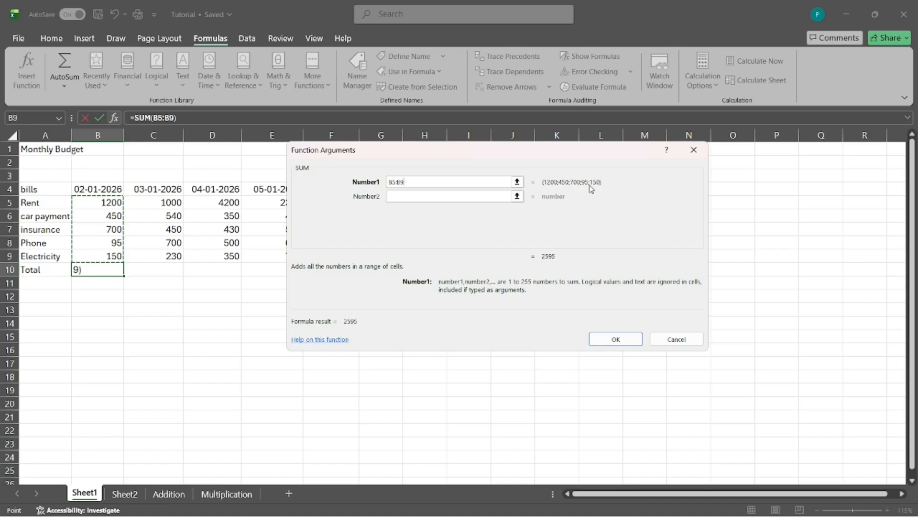
click(616, 339)
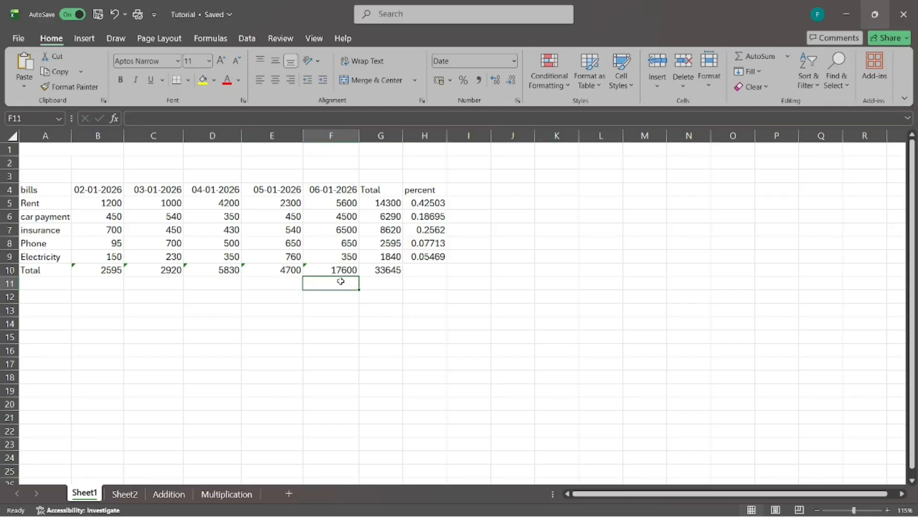
Examine the error-checking options for the total in B10 and the date header in B4
click(89, 268)
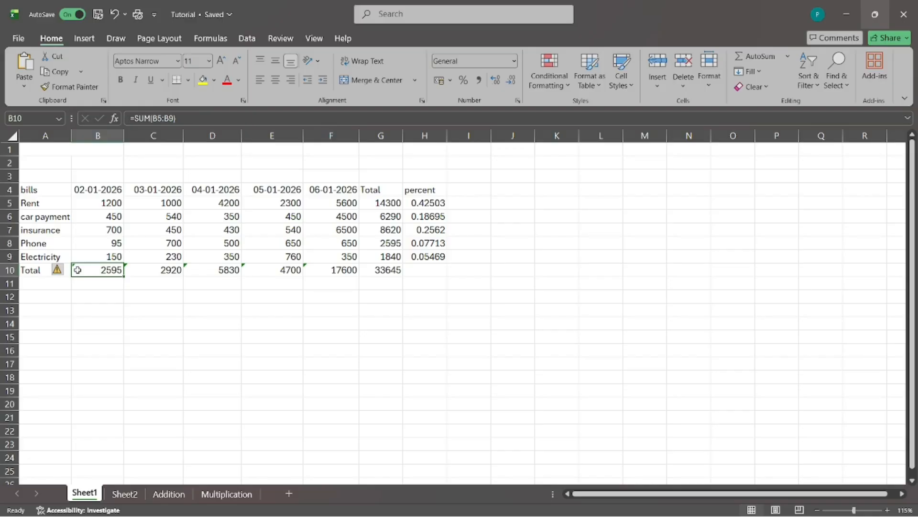
click(60, 270)
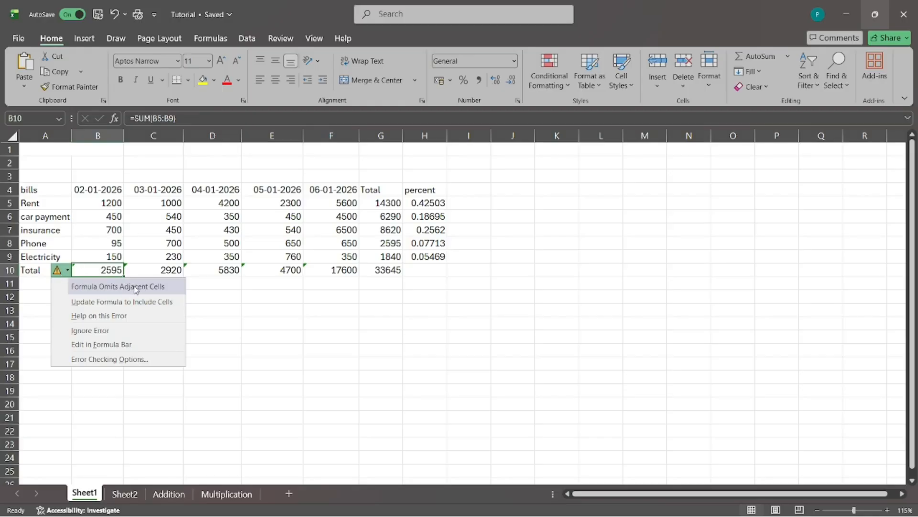
click(90, 268)
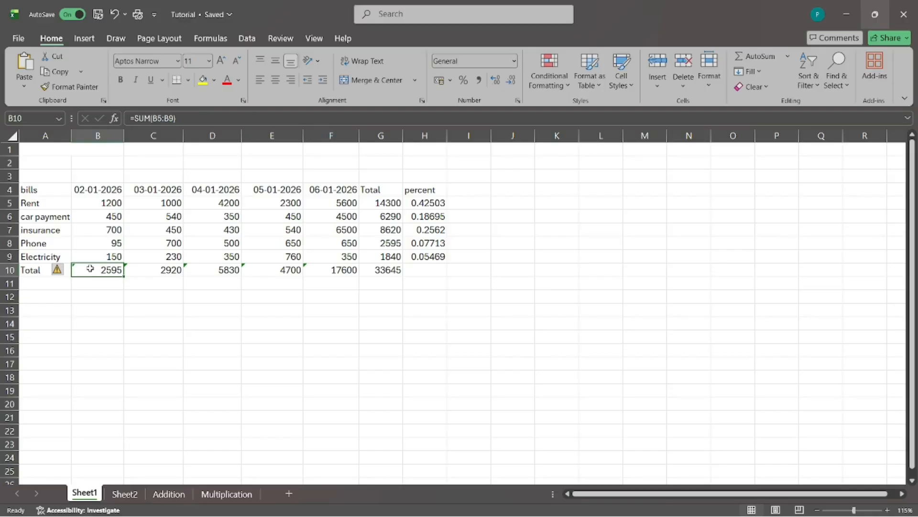
double_click(106, 189)
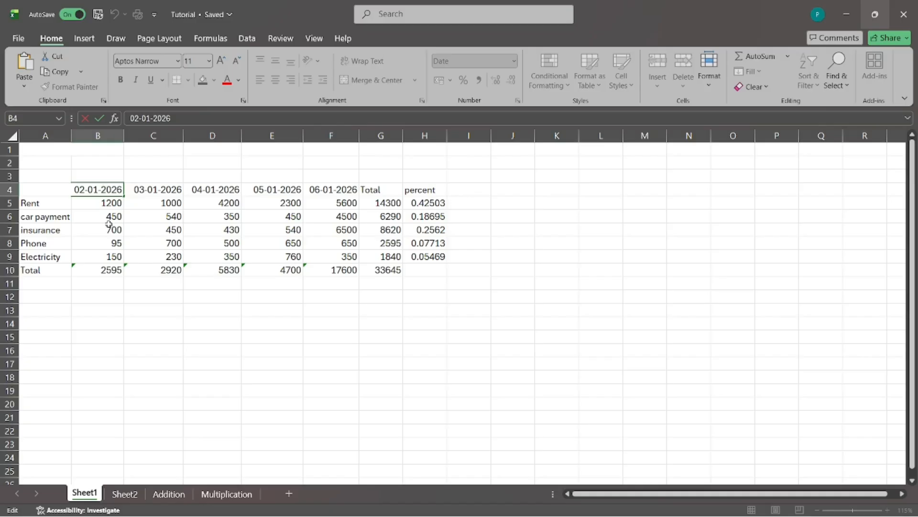
click(146, 376)
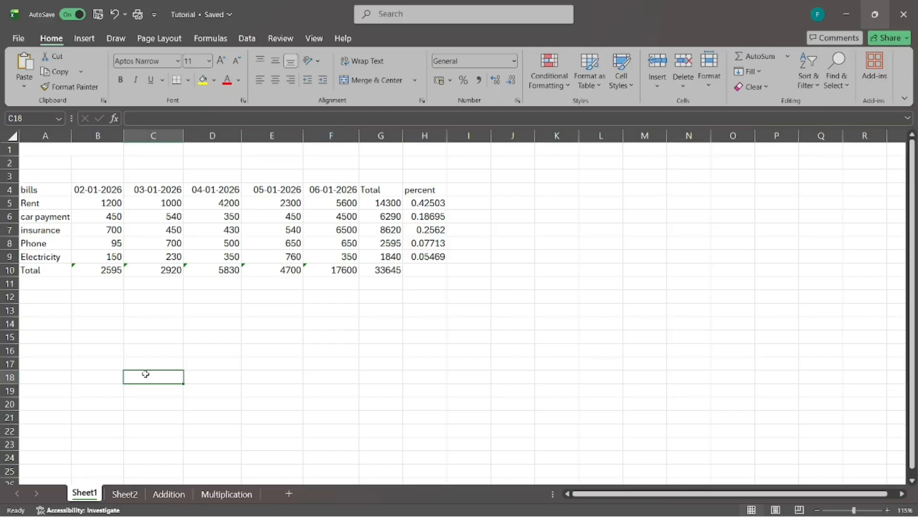
Ignore the error flagged on the SUM formula in B10
click(89, 268)
click(56, 271)
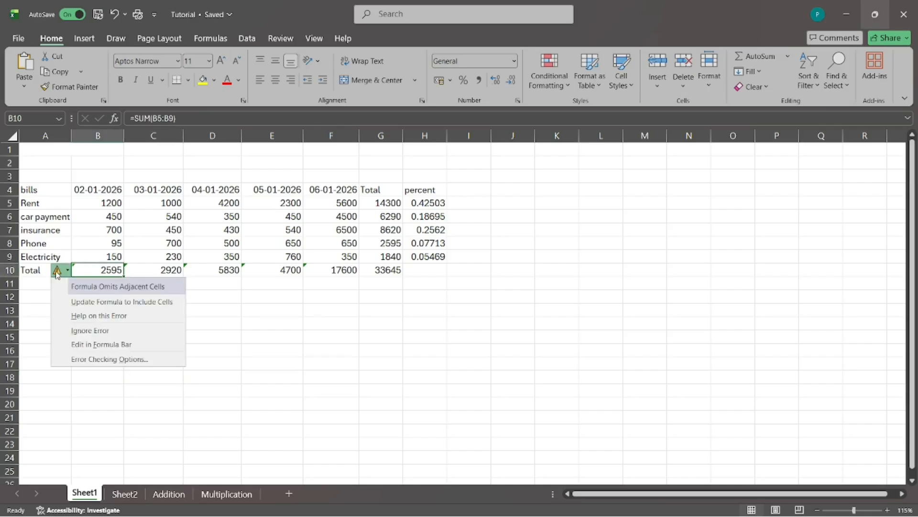
click(108, 332)
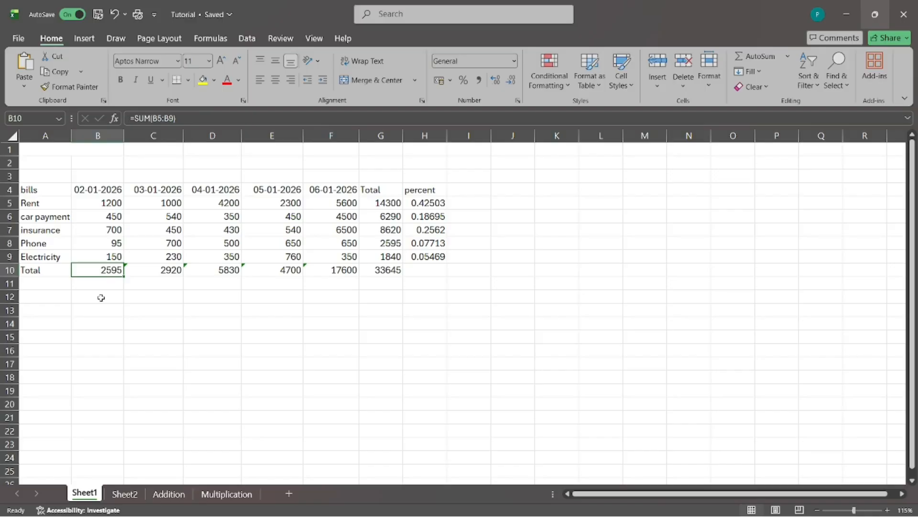
Enter the row label AVERAGE in cell A12
click(37, 297)
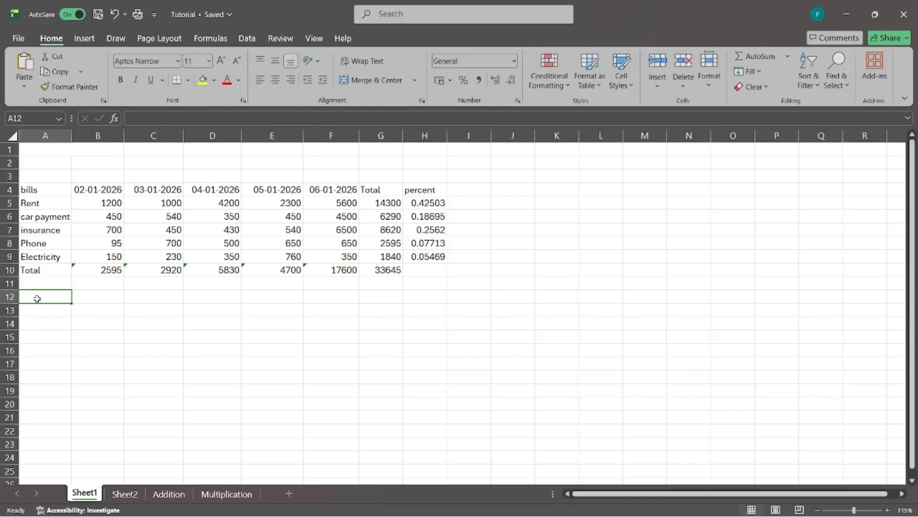
text(AVERAGE)
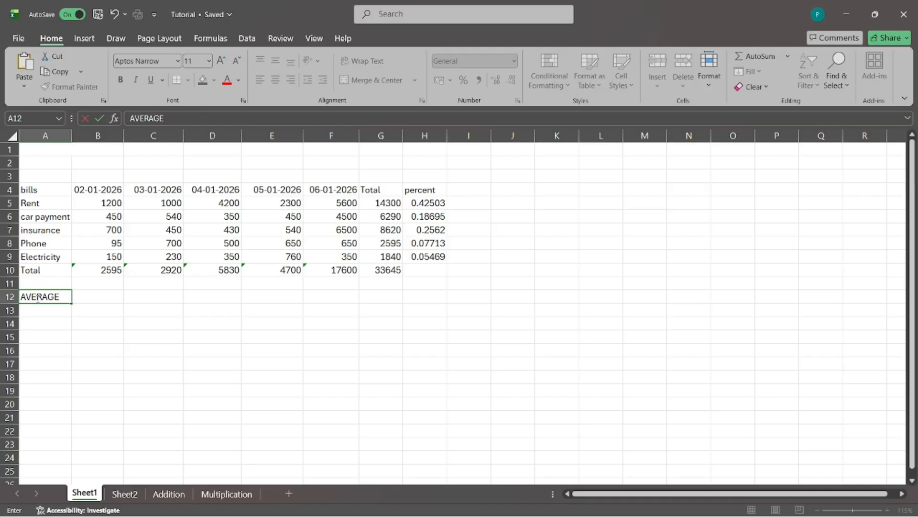
key(Tab)
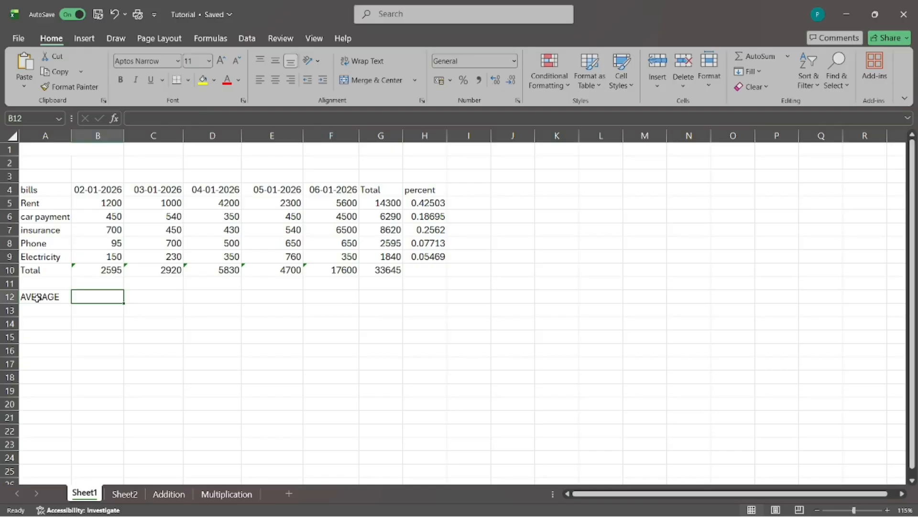
Enter the formula =AVERAGE(B5:B9) in cell B12
text(=AVER)
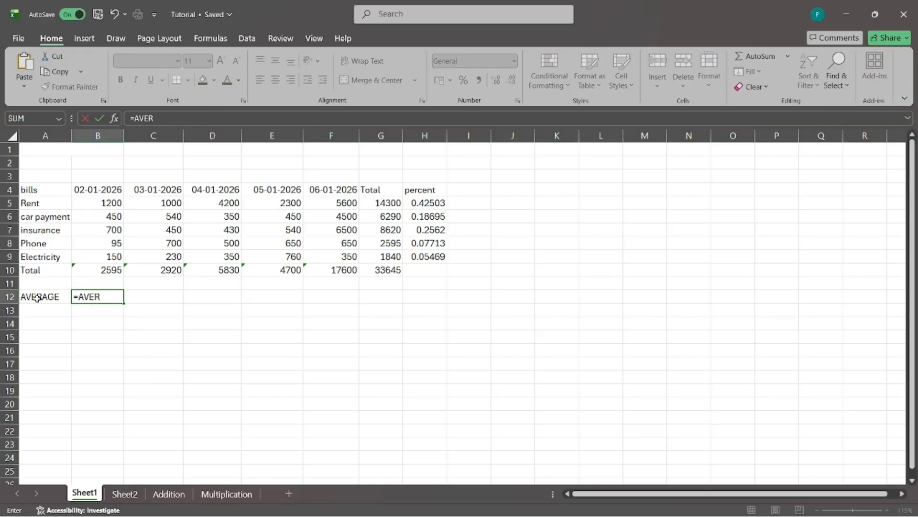
key(BackSpace)
key(BackSpace)
key(BackSpace)
key(BackSpace)
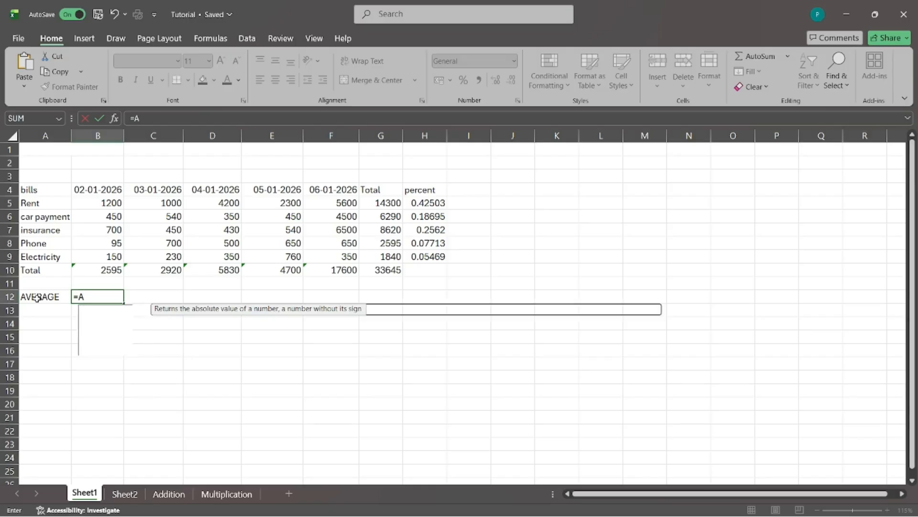
text(vera)
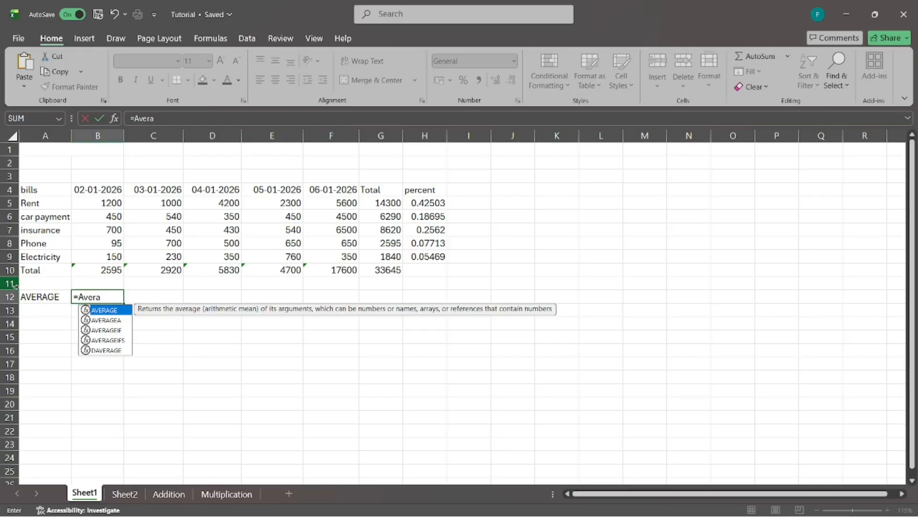
key(Tab)
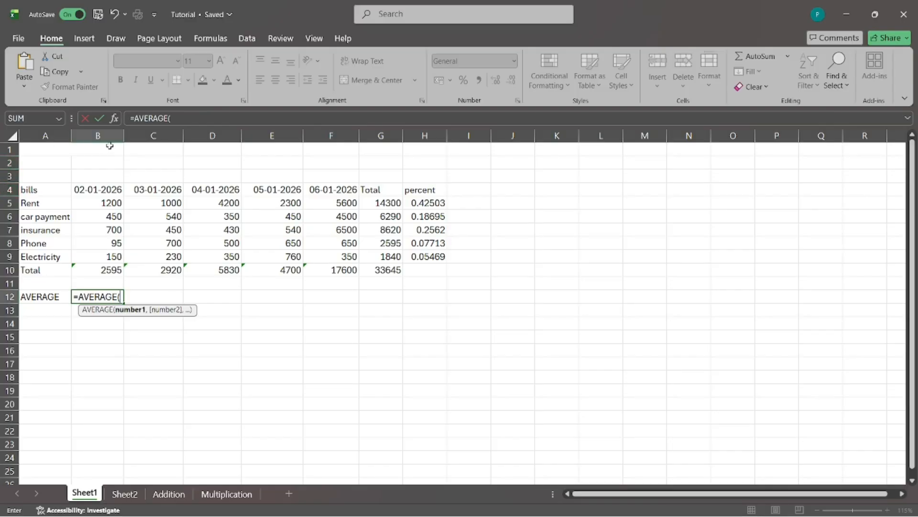
drag(117, 203, 106, 255)
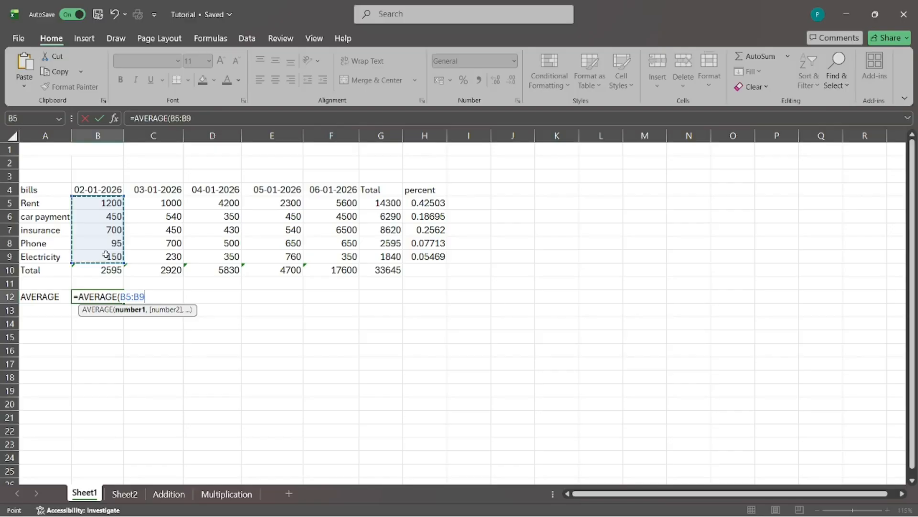
text())
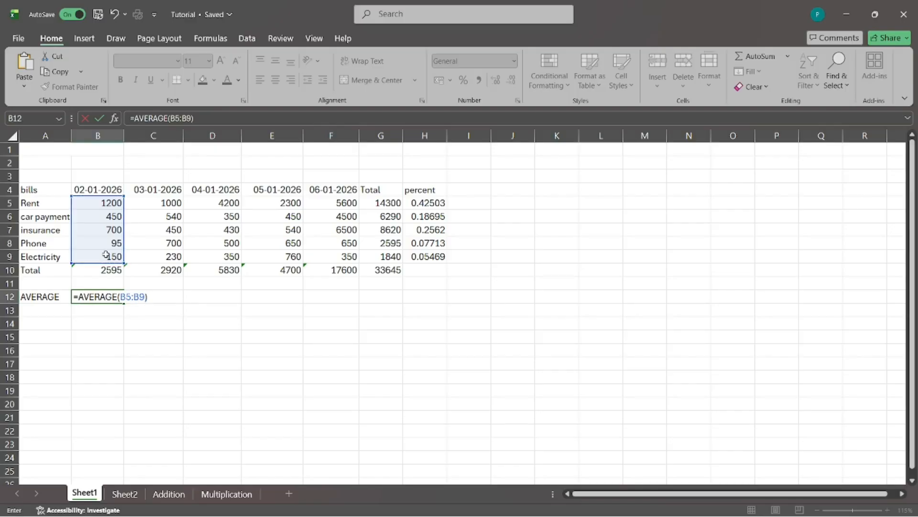
key(Return)
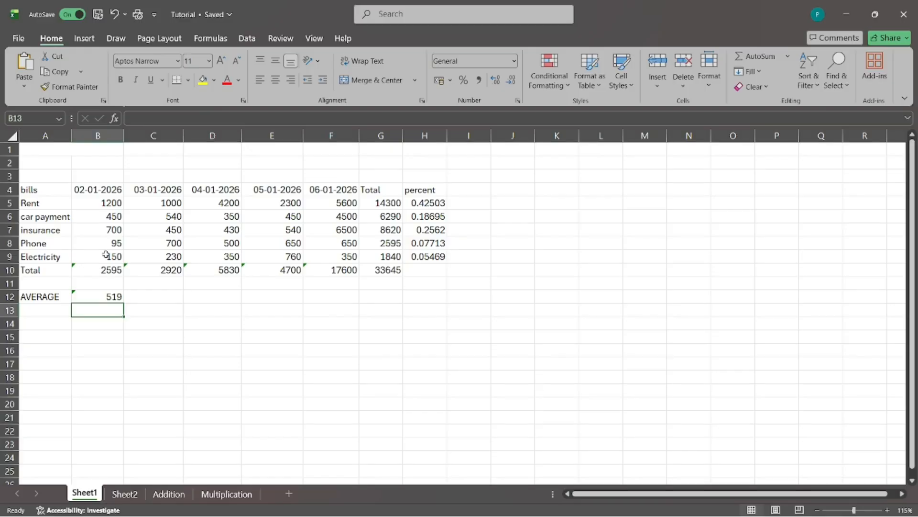
Enter the row labels MIN in A13 and MAX in A14
click(31, 307)
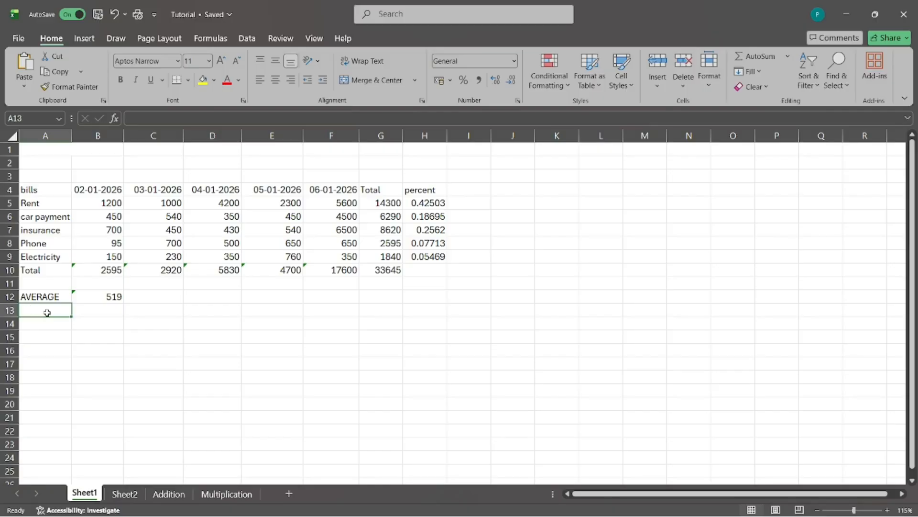
text(MIN)
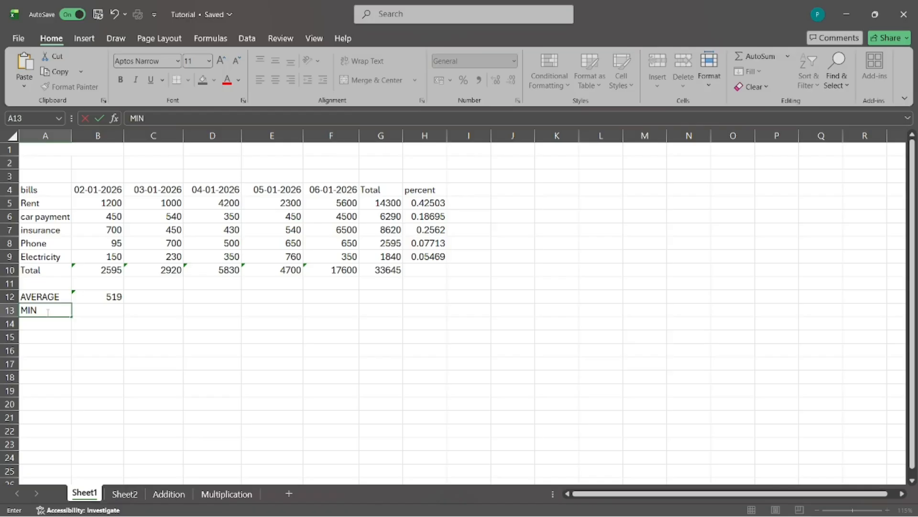
key(Return)
text(max)
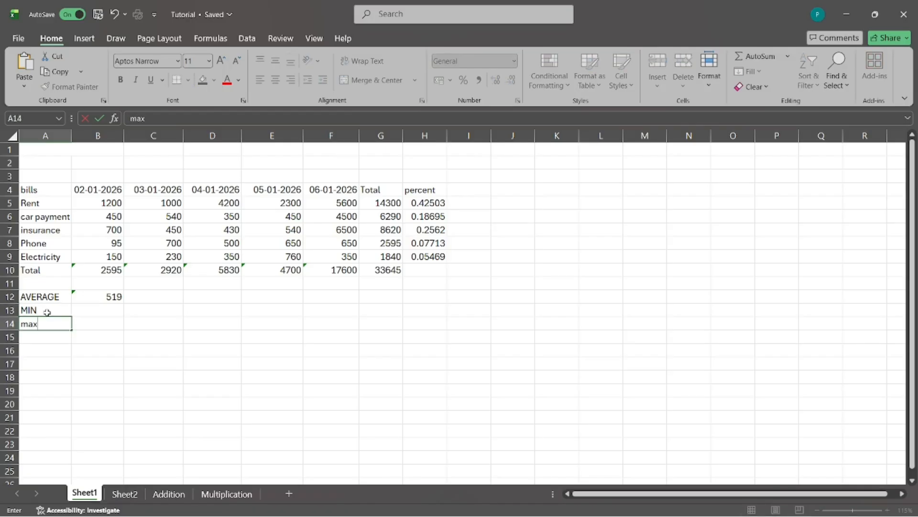
key(BackSpace)
key(BackSpace)
key(BackSpace)
text(MAX)
click(99, 307)
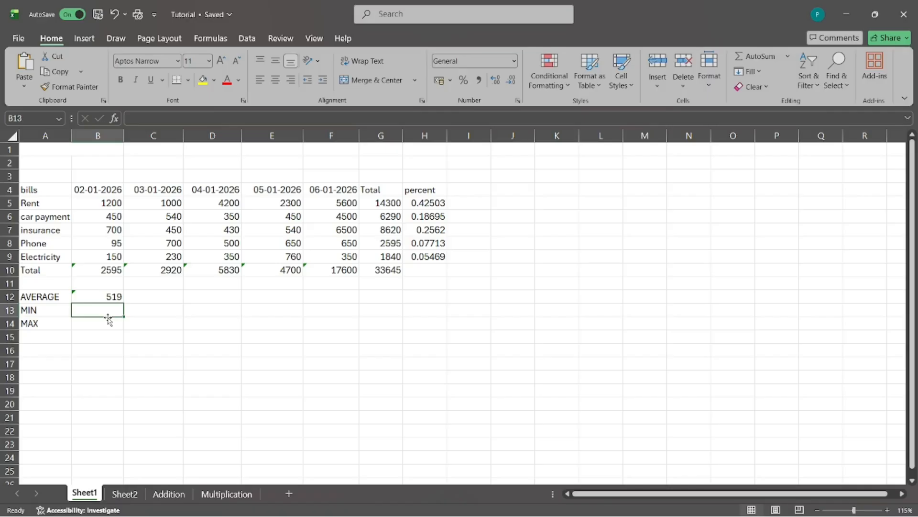
text(=MIN)
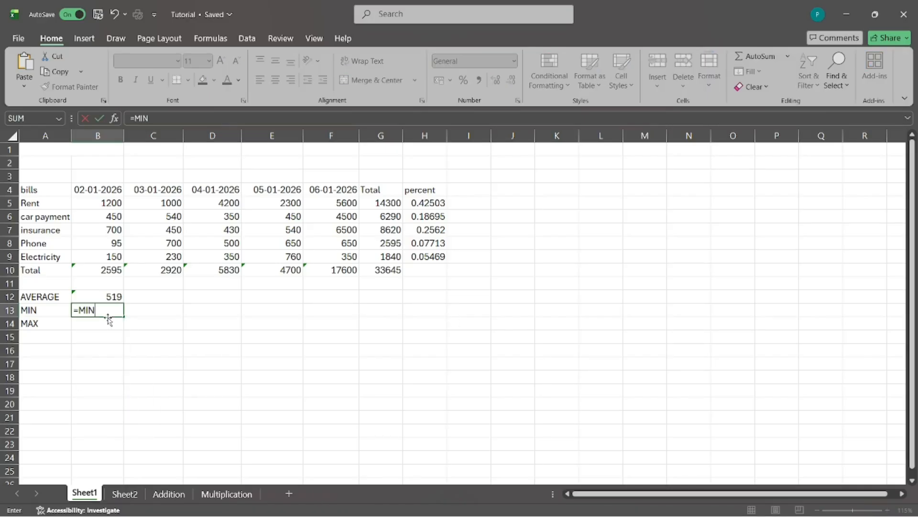
key(Tab)
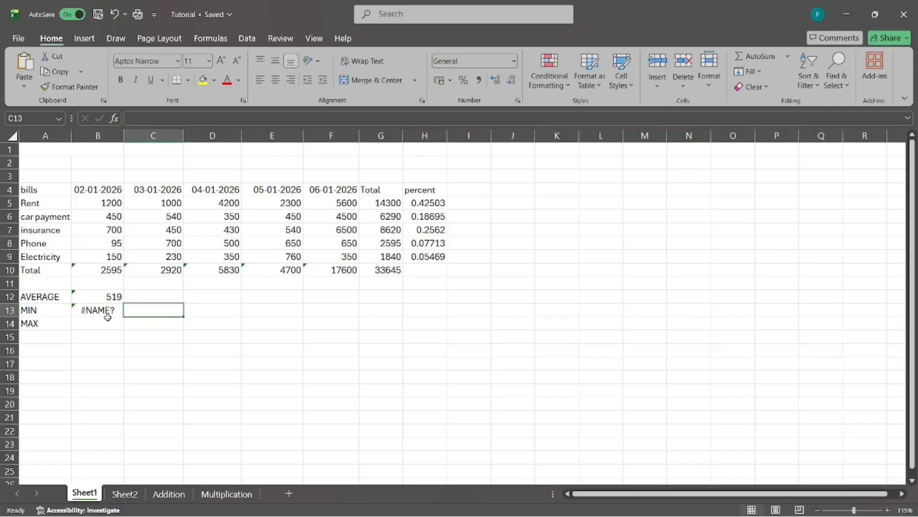
Replace the entry in cell B13 with the formula =MIN(B5:B9)
click(108, 312)
key(BackSpace)
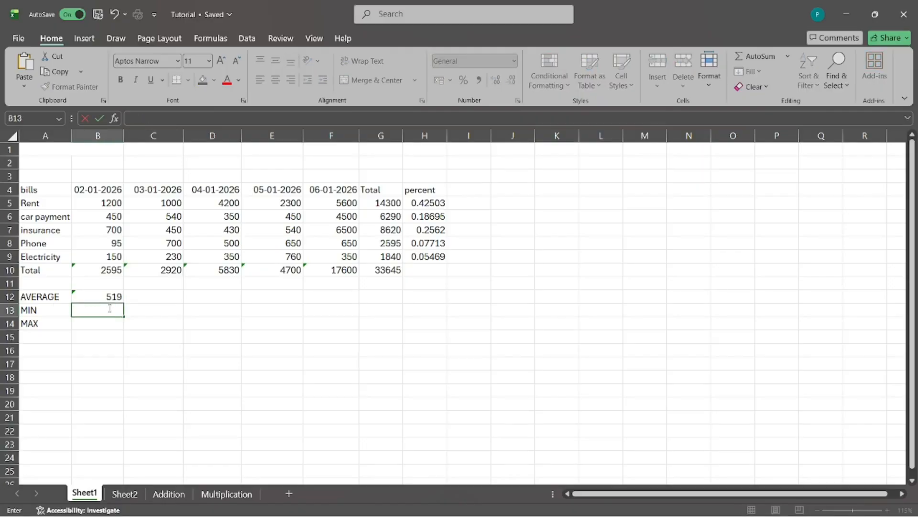
text(=min)
key(Tab)
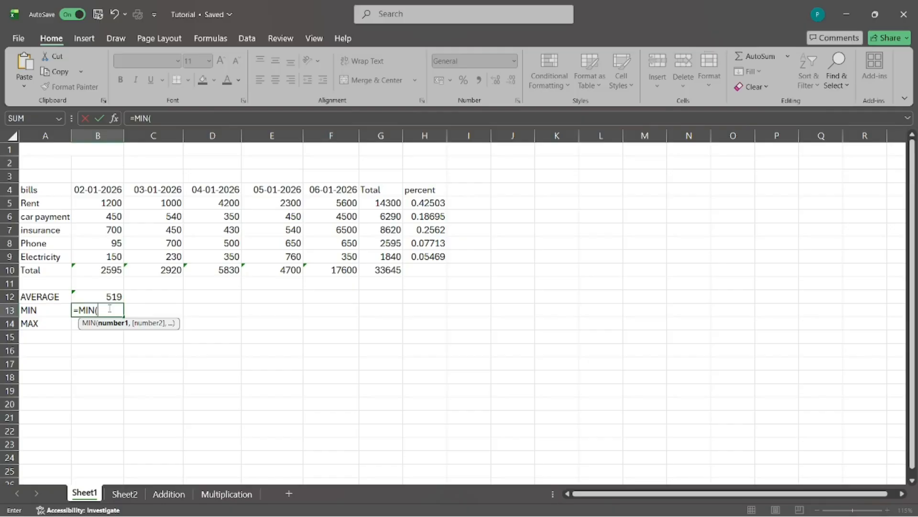
drag(113, 203, 116, 254)
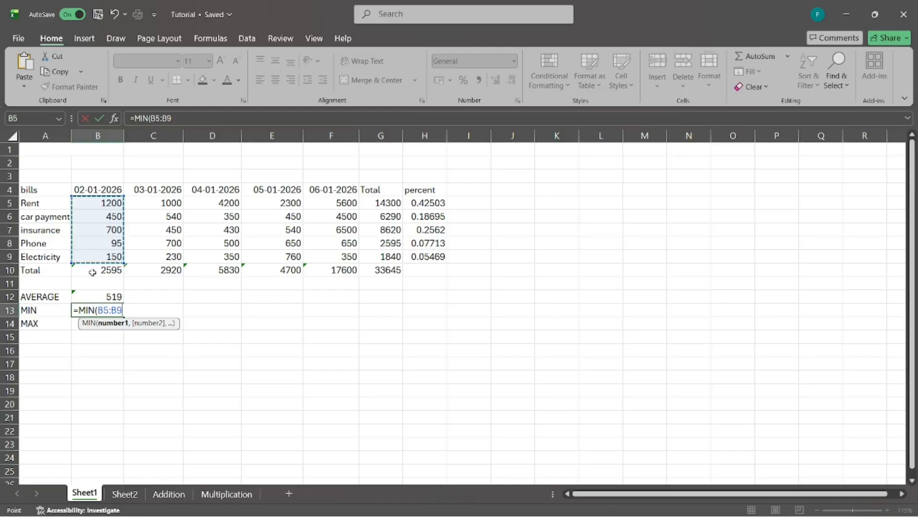
text())
key(Return)
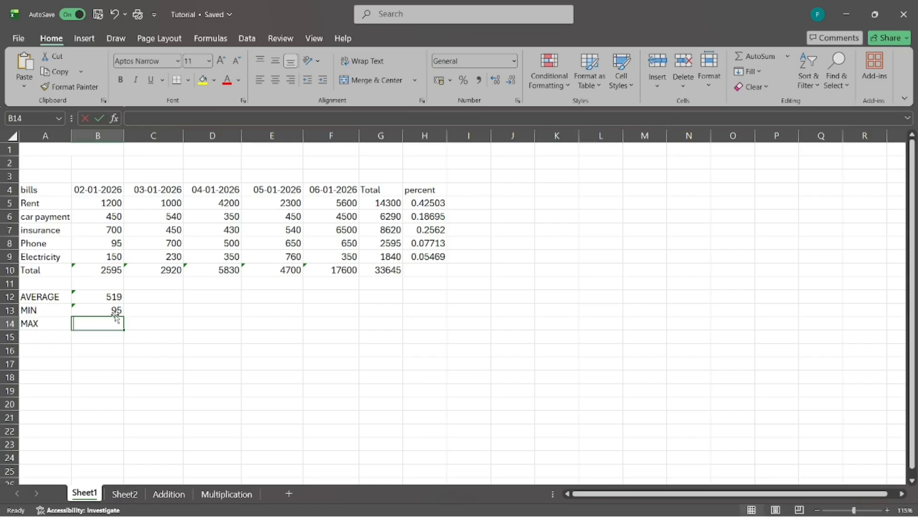
Enter the formula =MAX(B5:B9) in cell B14, choosing MAX from the suggested functions
text(=MAX)
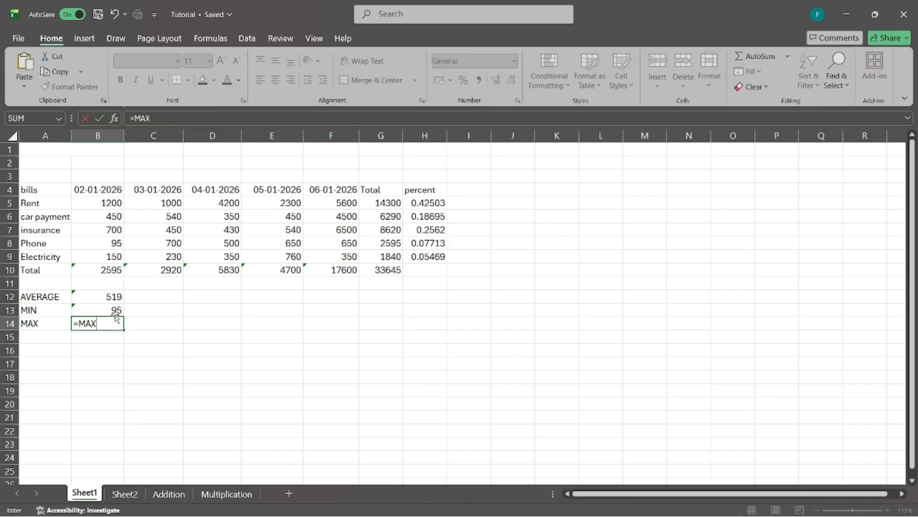
key(BackSpace)
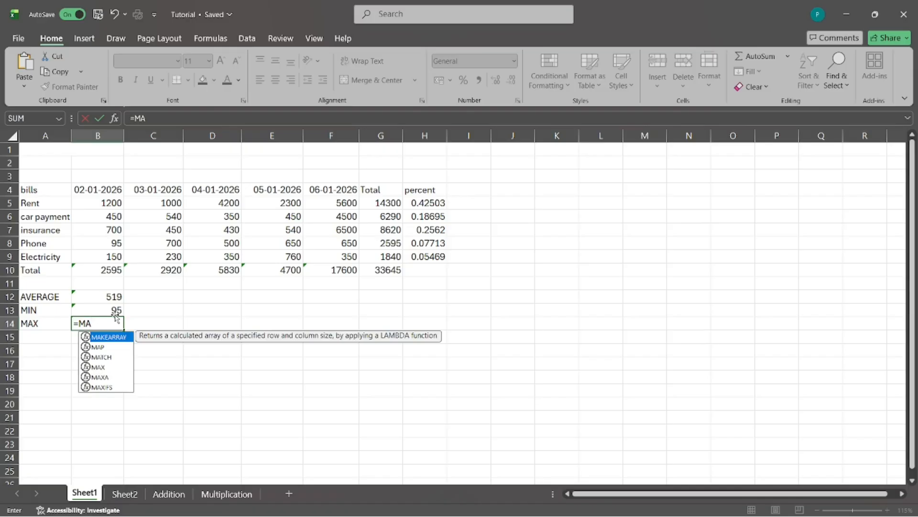
key(Down)
key(Down)
key(Down)
key(Tab)
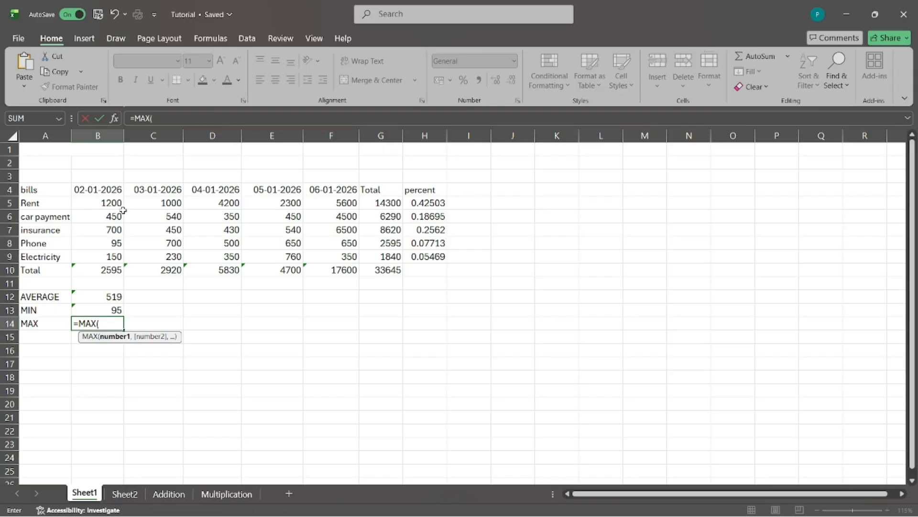
drag(120, 203, 120, 251)
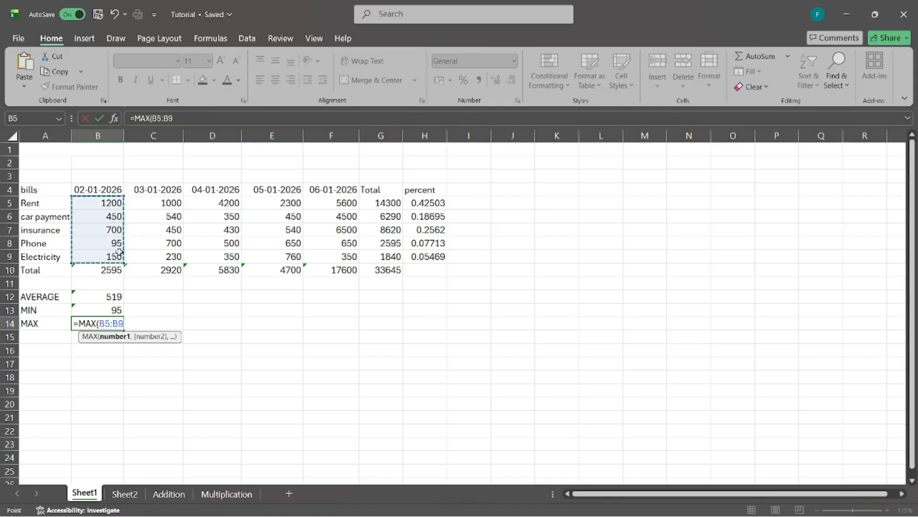
key(Return)
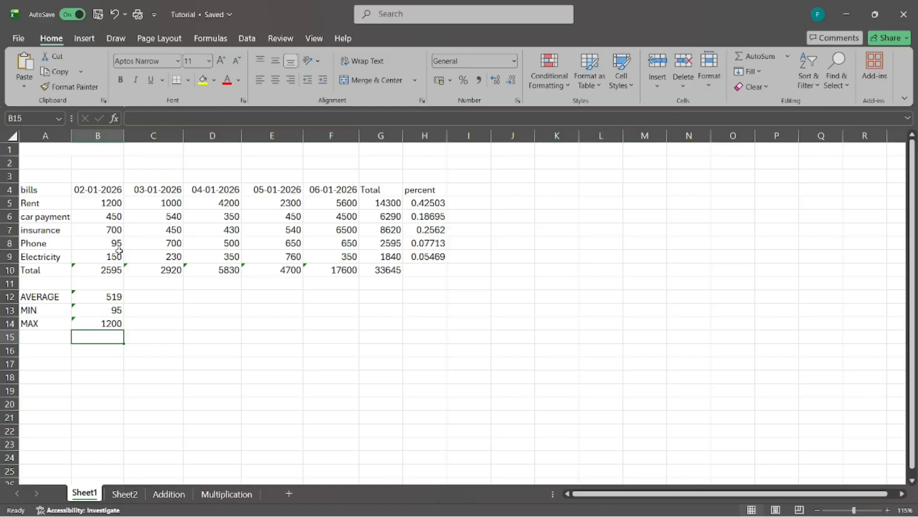
Enter the row label COUNT in cell A15
click(52, 337)
text(=)
key(BackSpace)
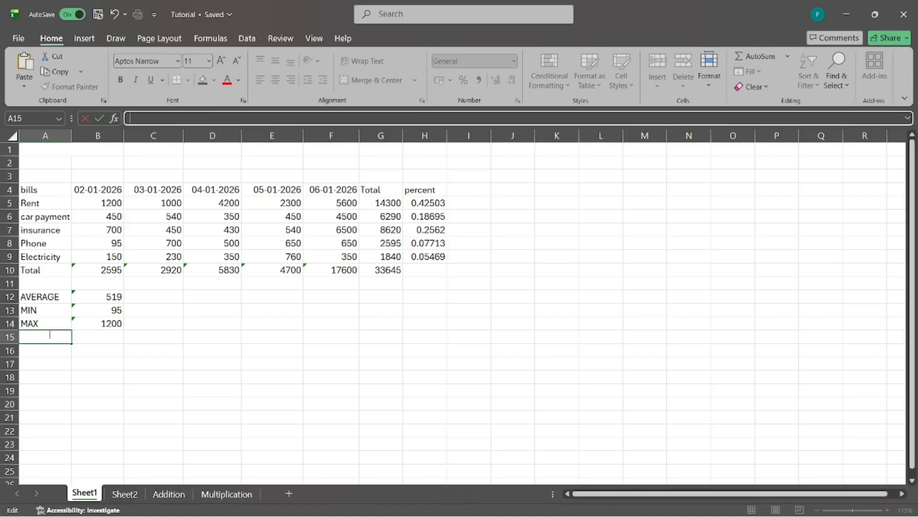
text(COUN)
Enter the formula =COUNT(B5:B9) in cell B15
click(92, 333)
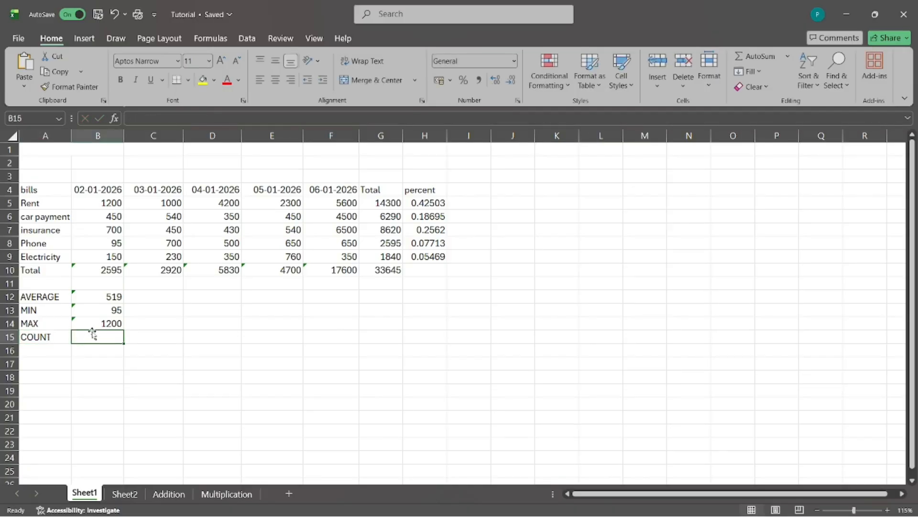
text(=count)
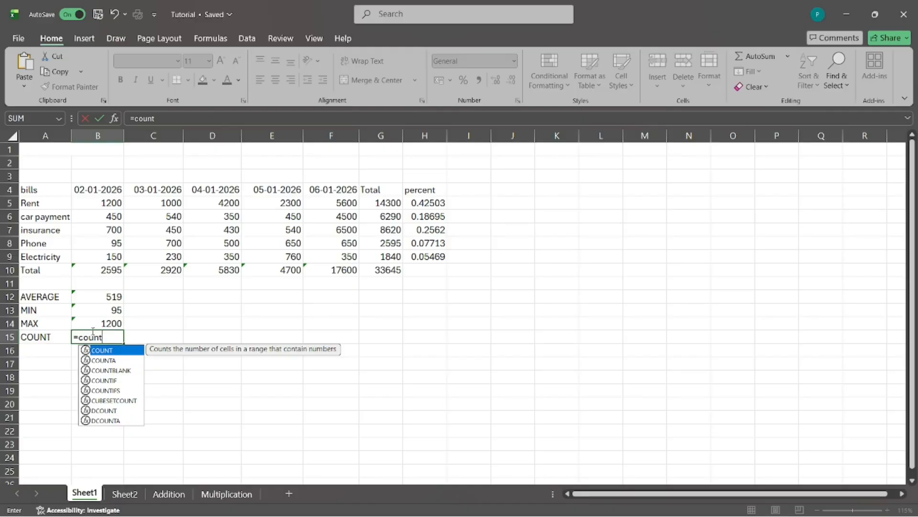
key(Tab)
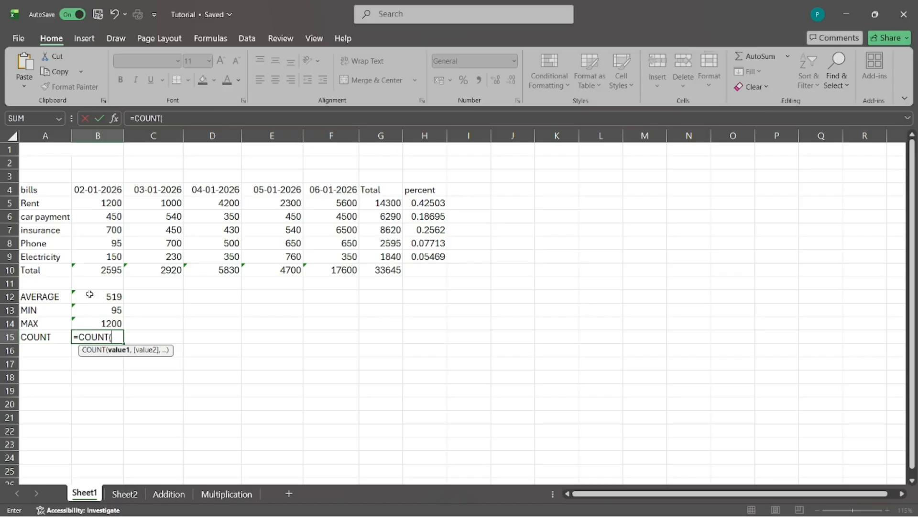
drag(107, 203, 116, 255)
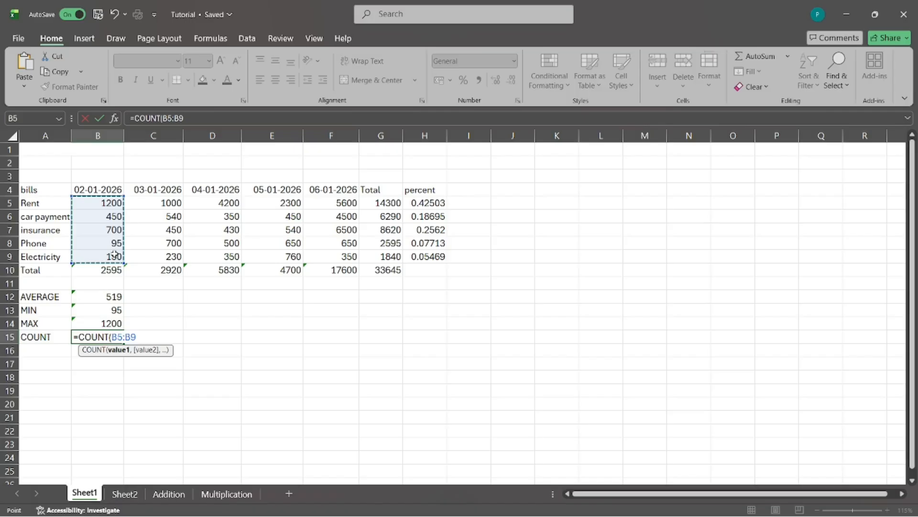
text())
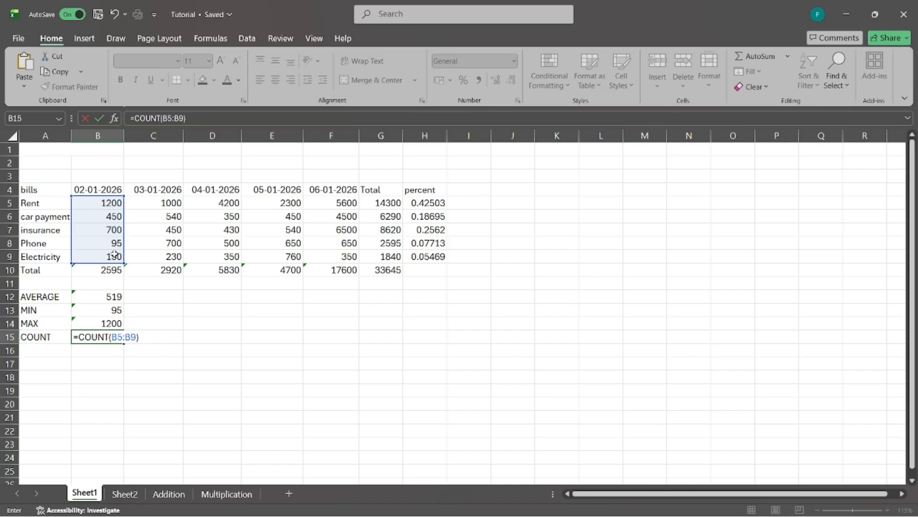
key(Return)
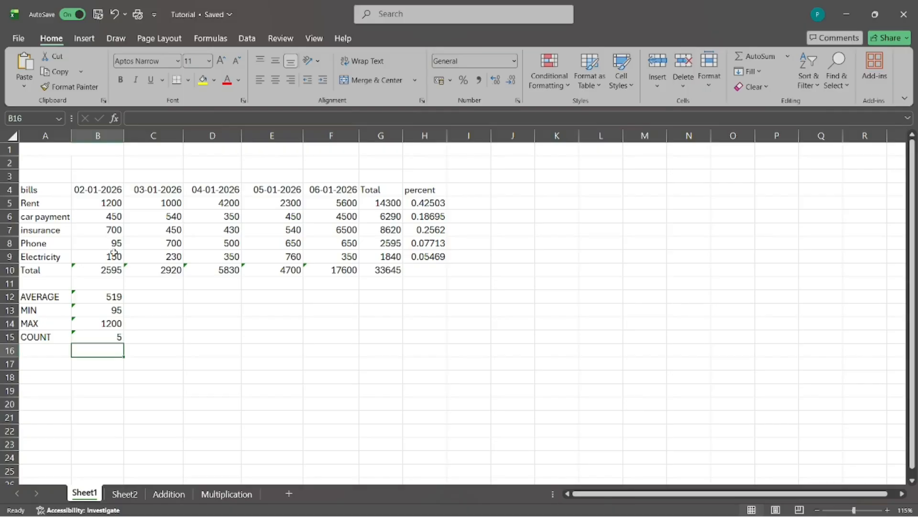
Clear the Phone amount in cell B8 and check how the COUNT formula in B15 responds
click(119, 241)
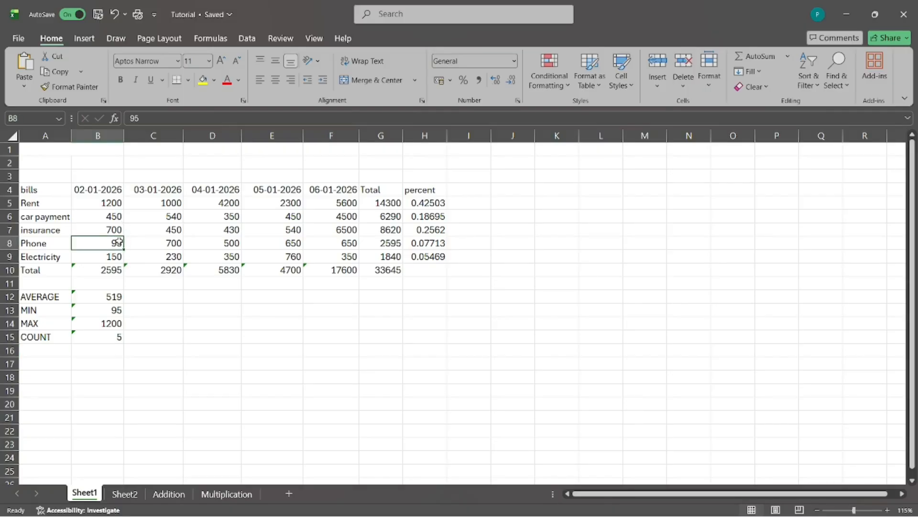
key(Delete)
click(115, 336)
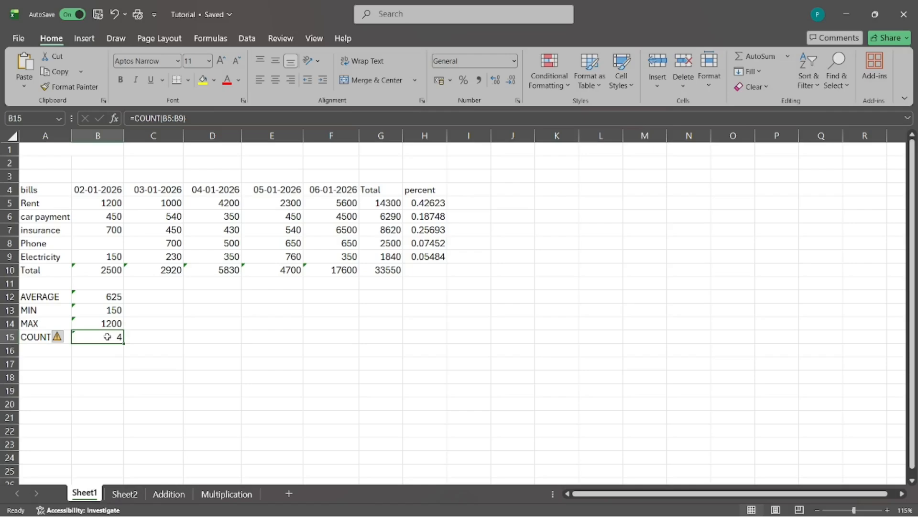
click(161, 297)
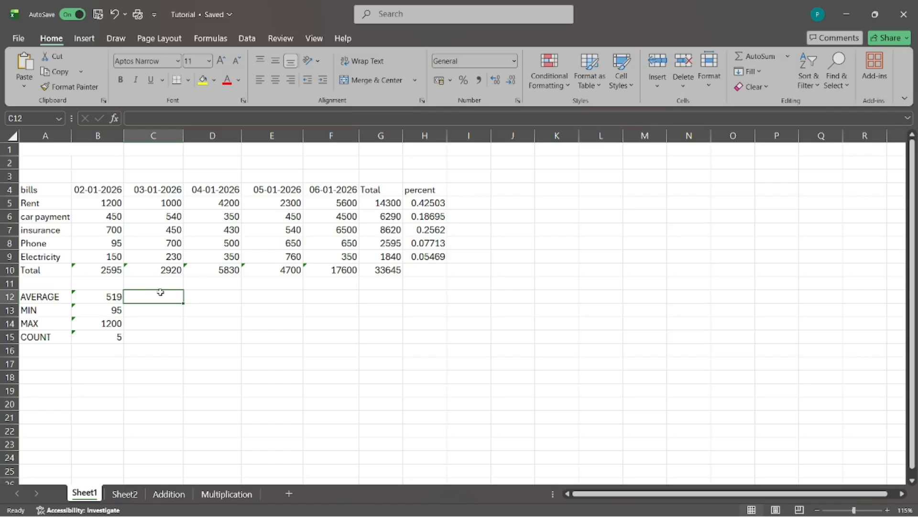
Clear the existing totals from the Total row B10:G10 and from the Total column G5:G9
drag(117, 269, 369, 272)
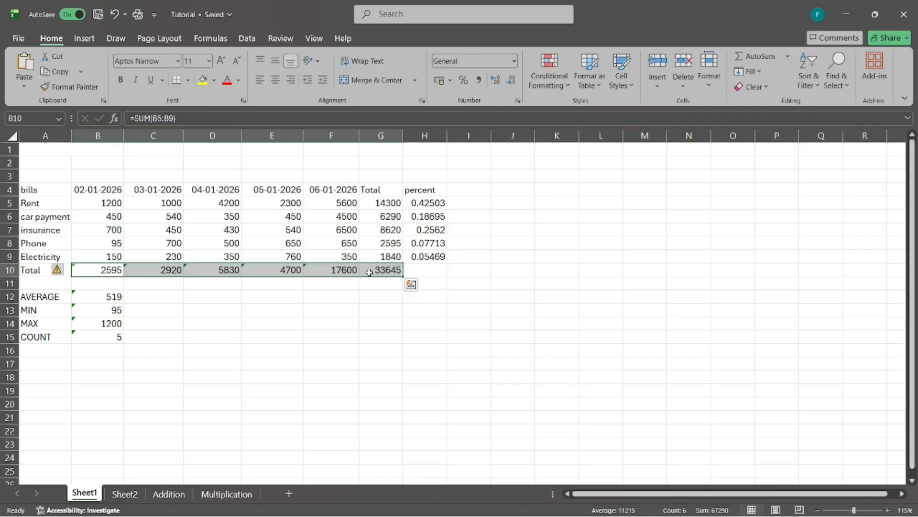
key(Delete)
drag(399, 255, 379, 204)
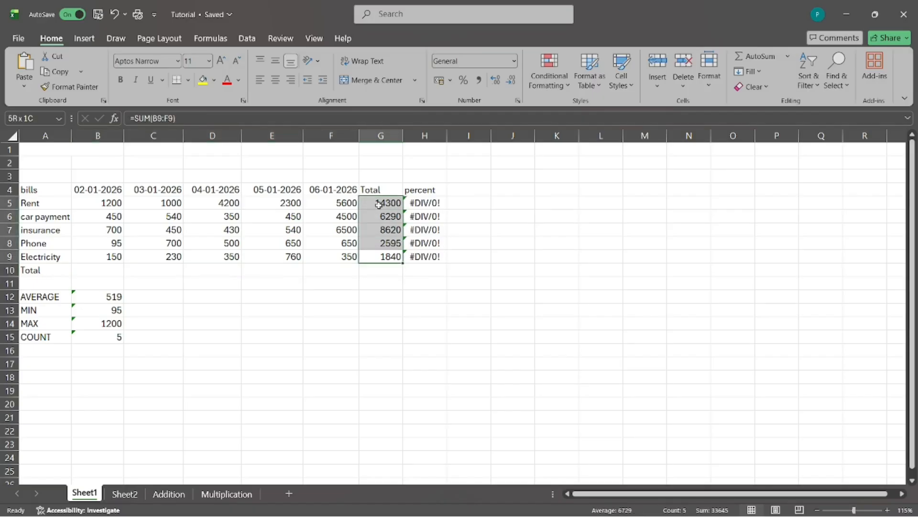
key(Delete)
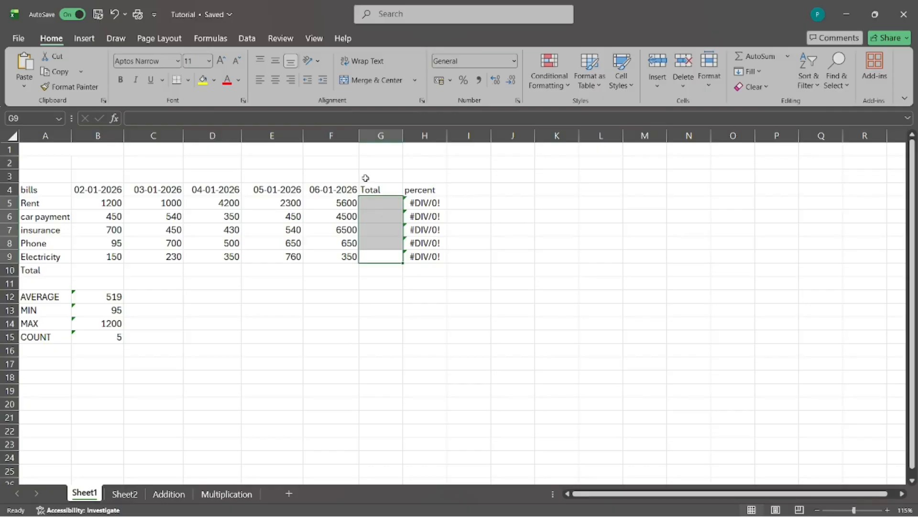
Use AutoSum to total the first two date columns, with =SUM(B5:B9) in B10 and =SUM(C5:C9) in C10
click(100, 268)
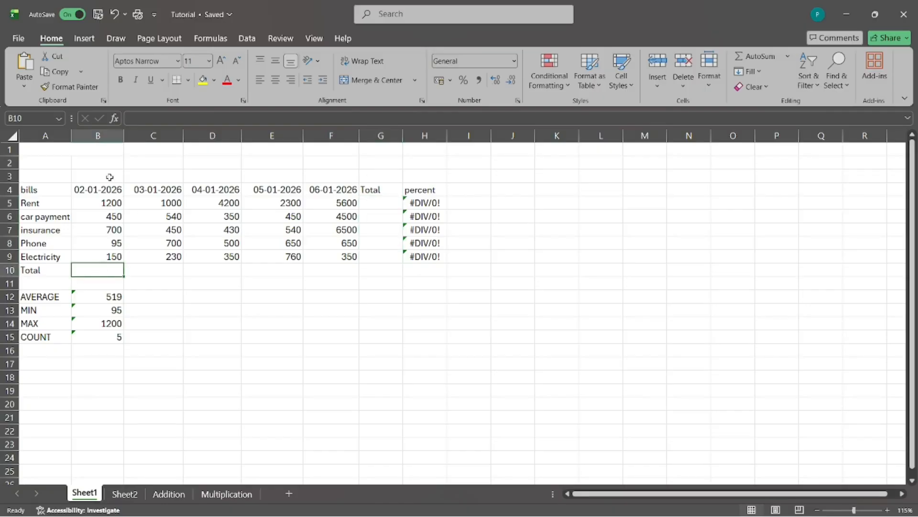
click(209, 40)
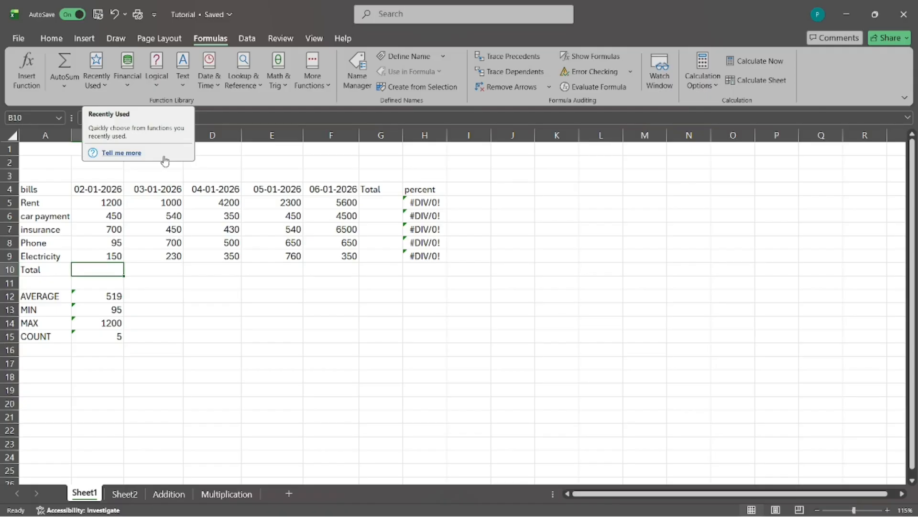
click(65, 64)
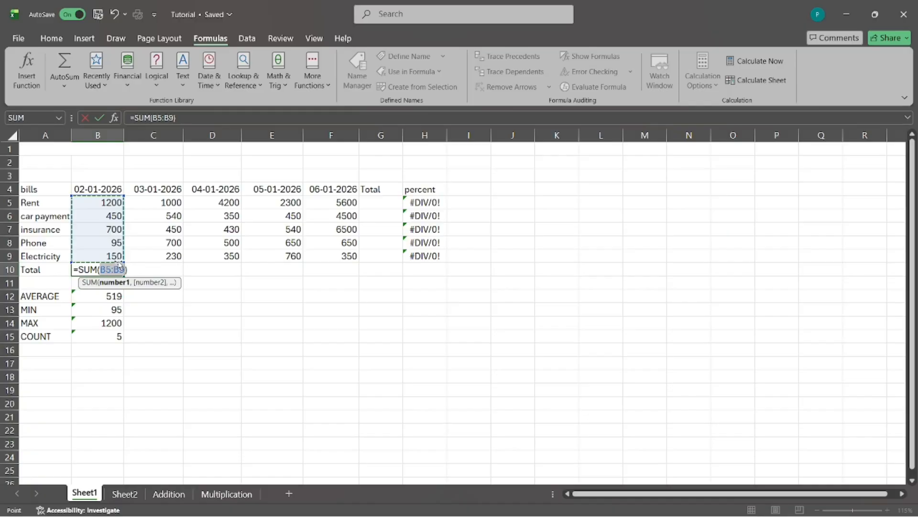
key(Return)
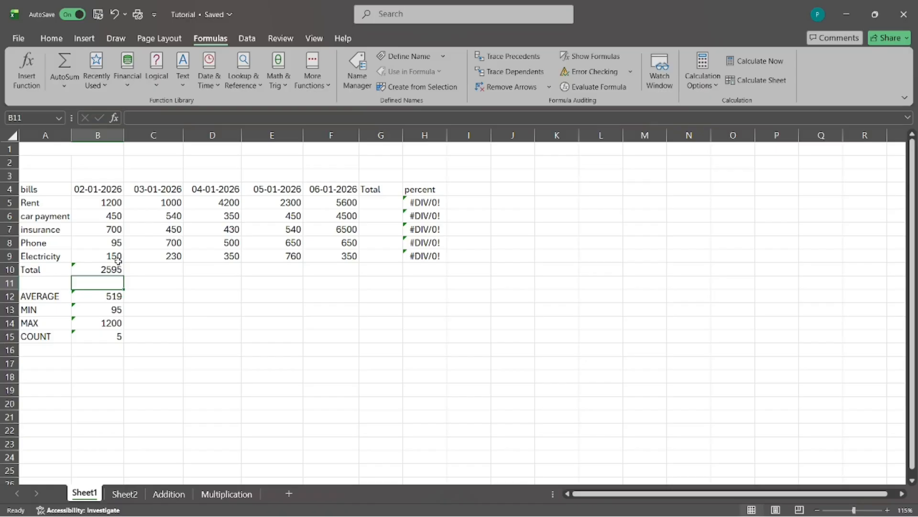
click(152, 266)
click(57, 57)
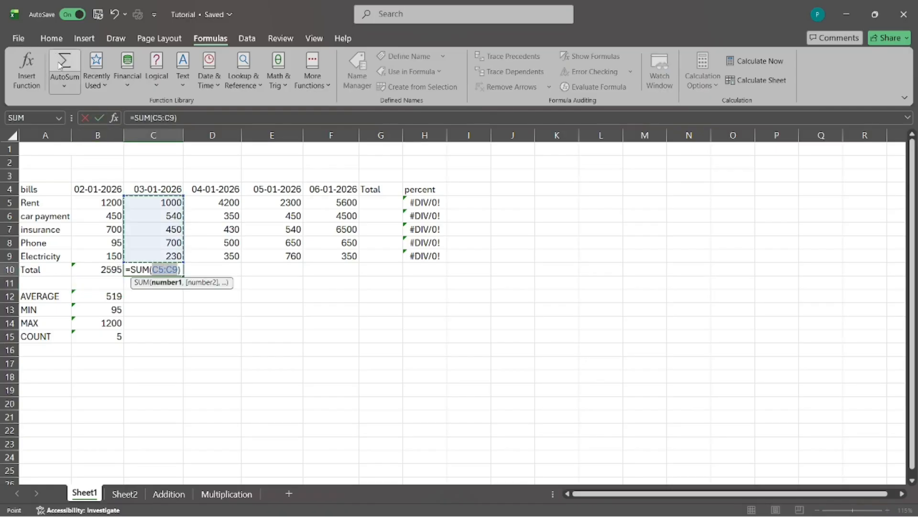
key(Return)
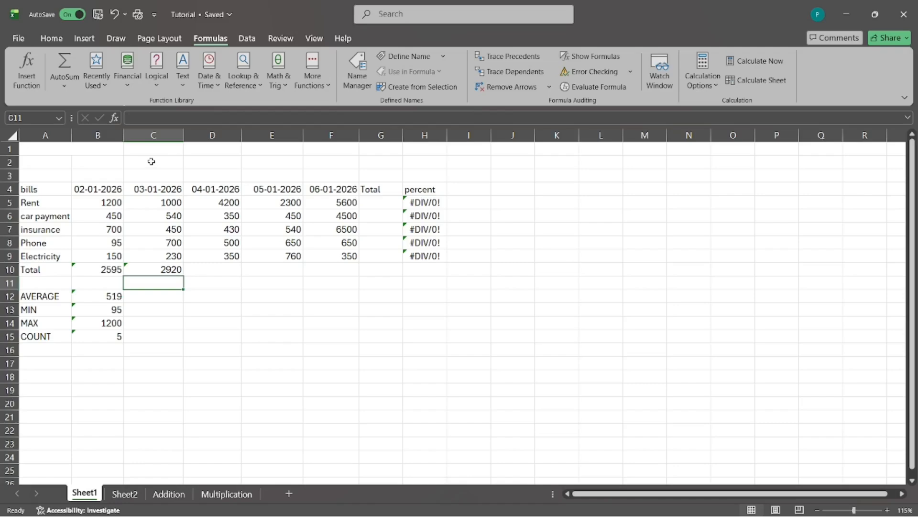
Use AutoSum to total the Rent and car payment rows in cells G5 and G6
click(376, 204)
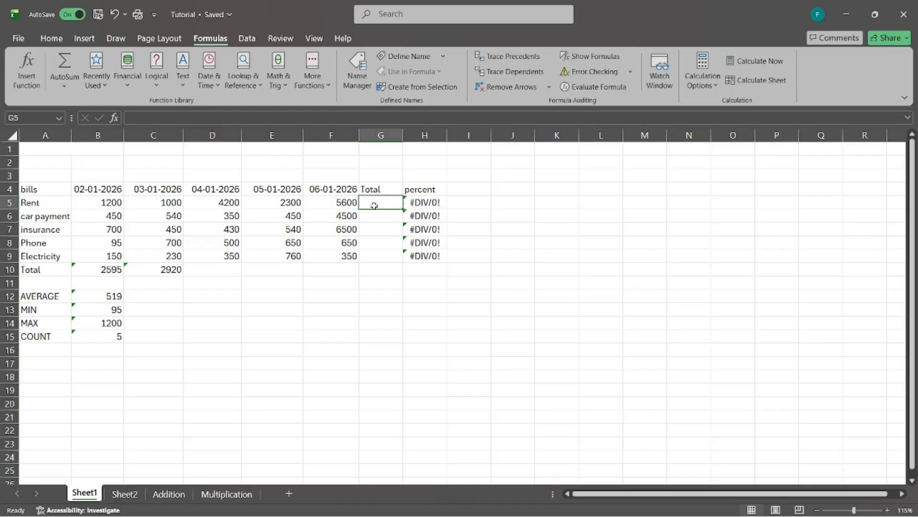
click(64, 63)
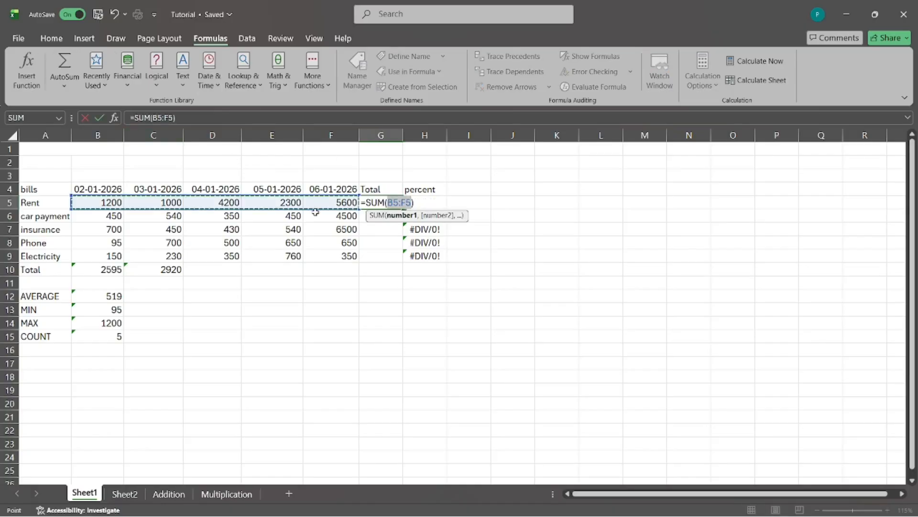
key(Return)
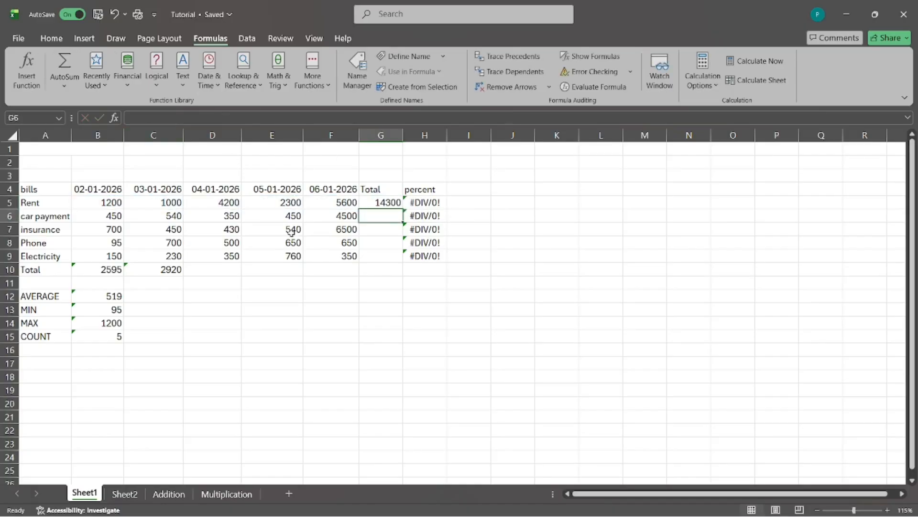
click(63, 67)
key(Return)
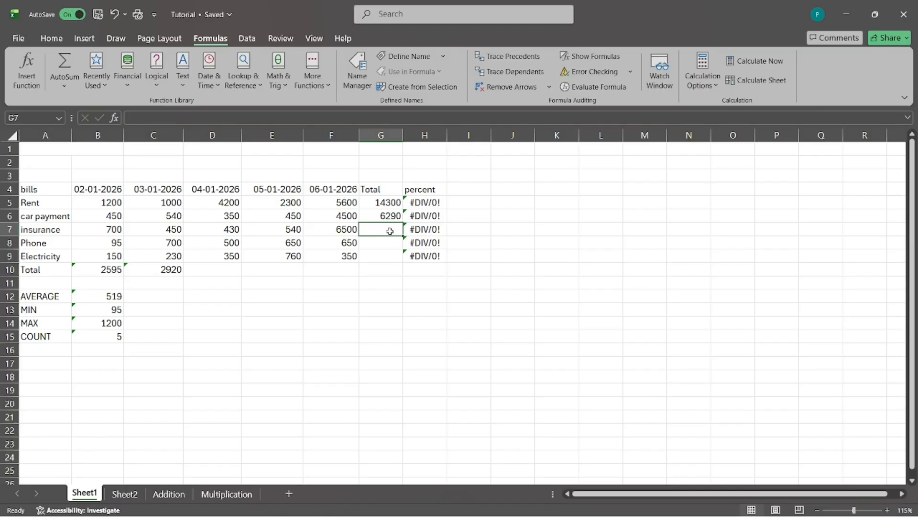
Total the insurance row in cell G7 with =SUM(B7:F7) using AutoSum and inspect the Rent total formula in G5
click(64, 63)
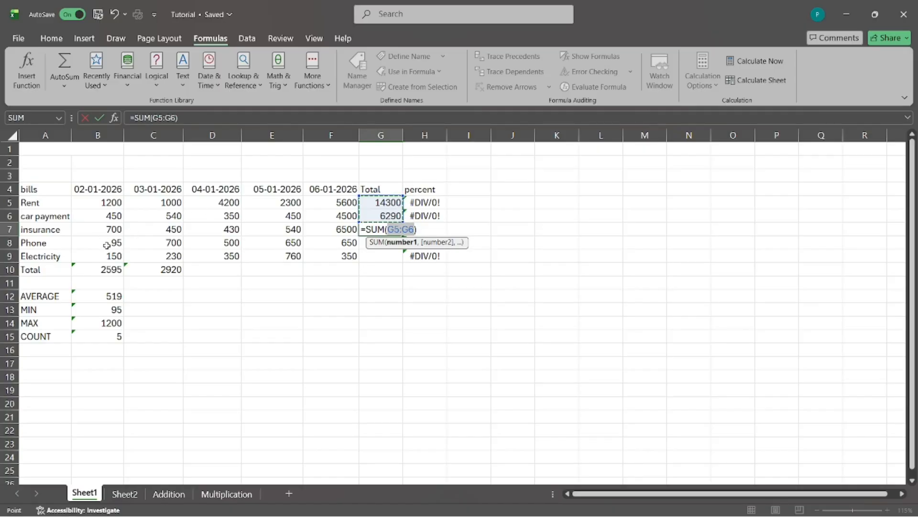
drag(106, 245, 305, 233)
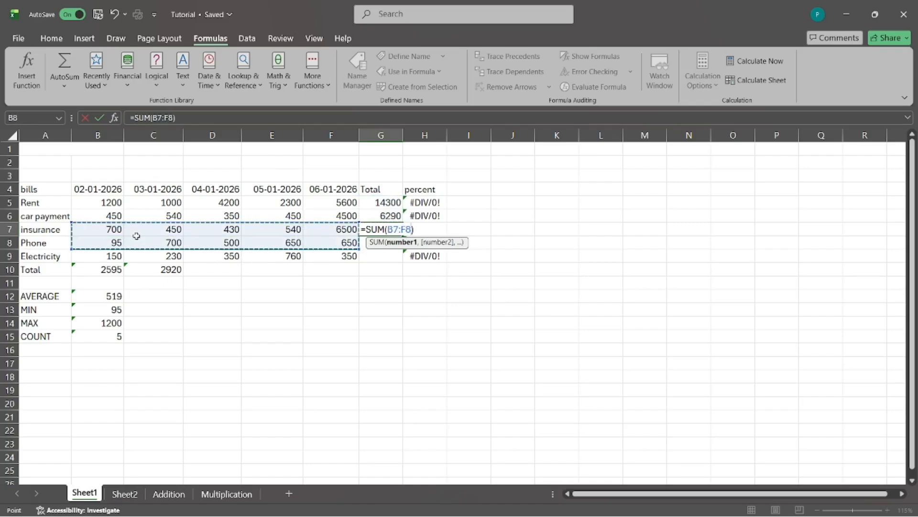
drag(114, 229, 316, 231)
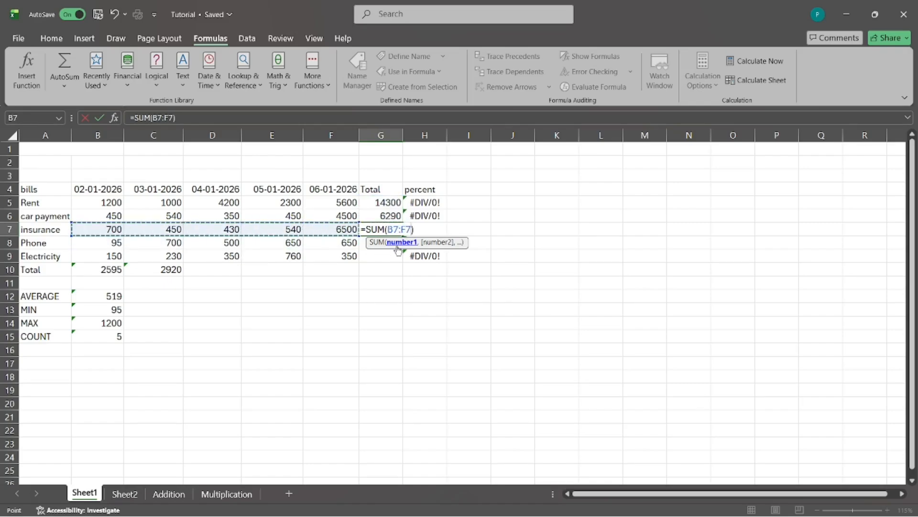
key(Return)
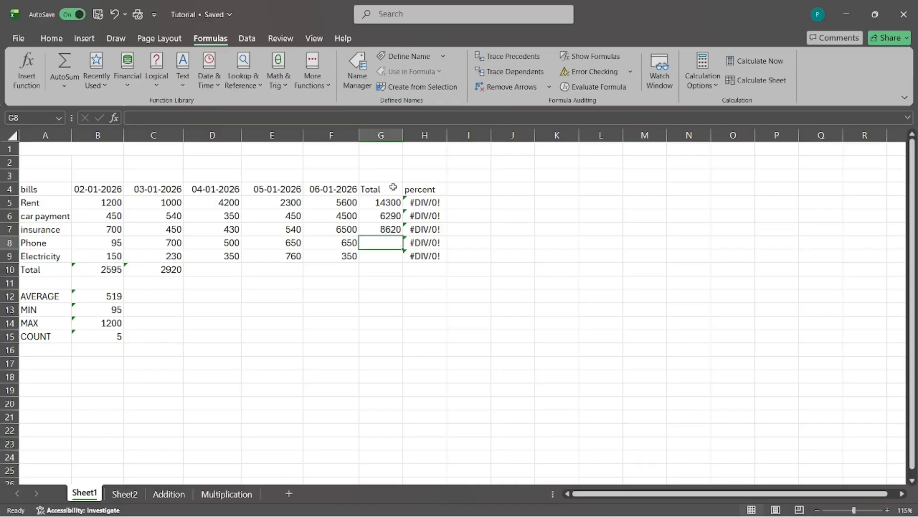
click(393, 202)
double_click(392, 202)
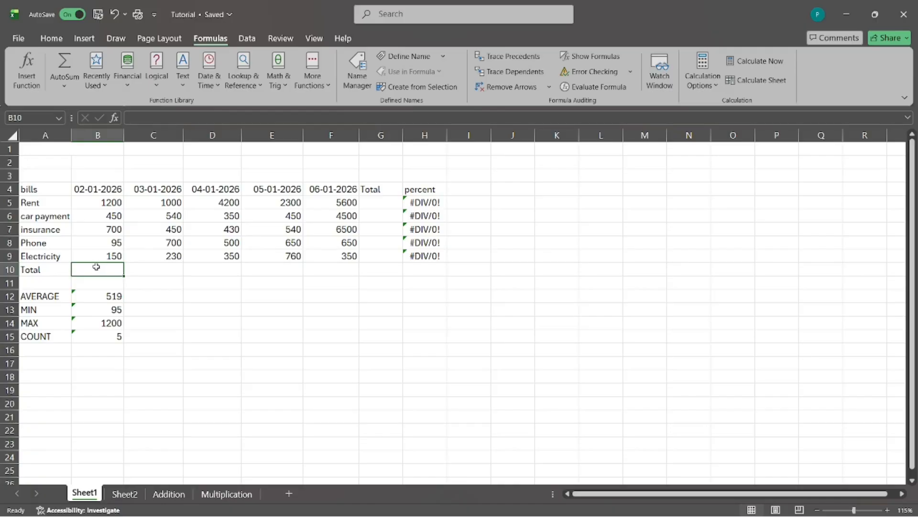
Use AutoSum to enter =SUM(B5:B9) in cell B10 for the 02-01-2026 column
key(alt+equal)
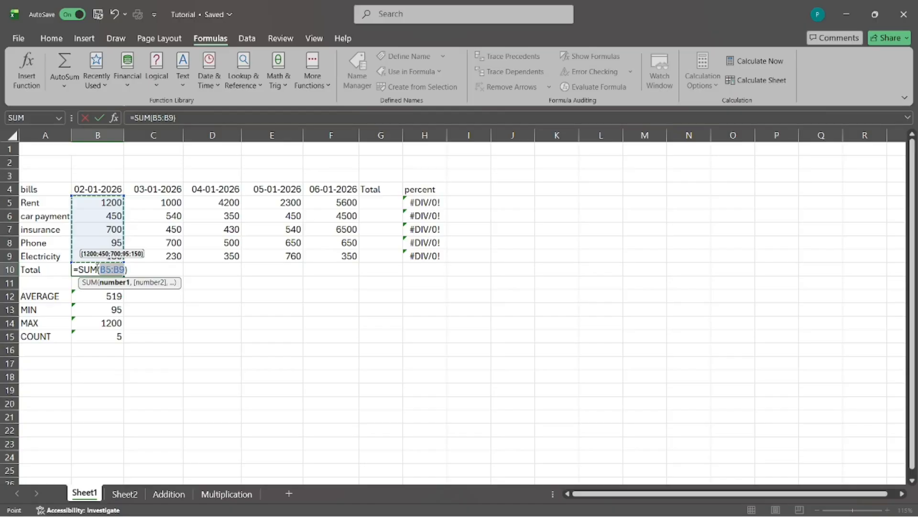
key(Return)
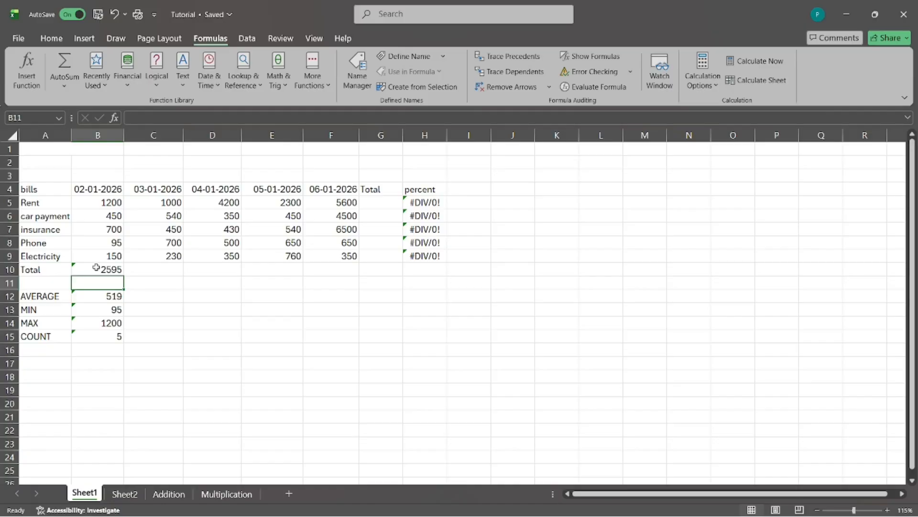
Select C5:C9 and D5:D9 together with C10, total both columns in C10 and D10 with one AutoSum, and check the two totals
click(166, 273)
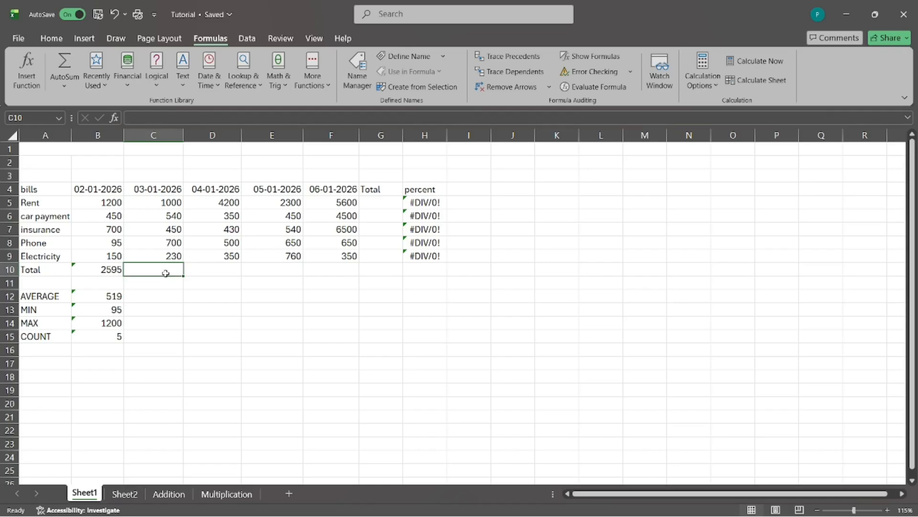
drag(174, 203, 174, 255)
drag(229, 203, 230, 259)
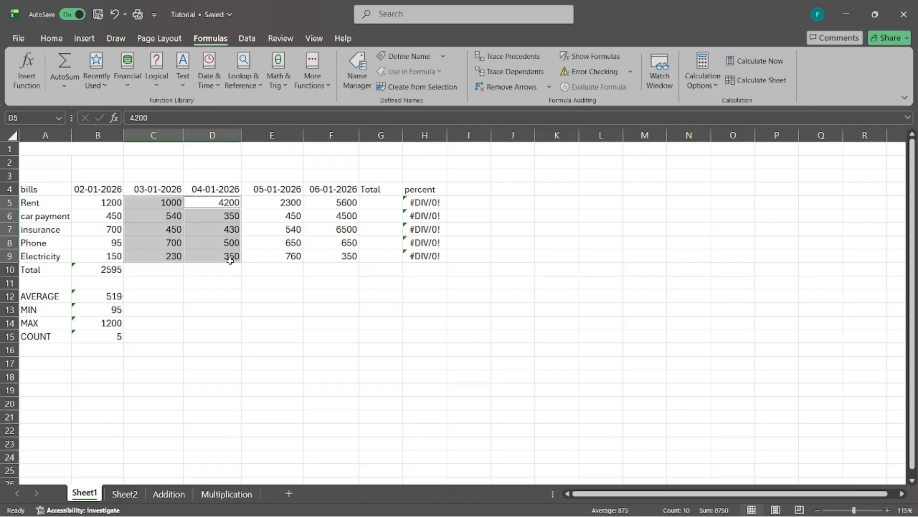
ctrl+click(142, 271)
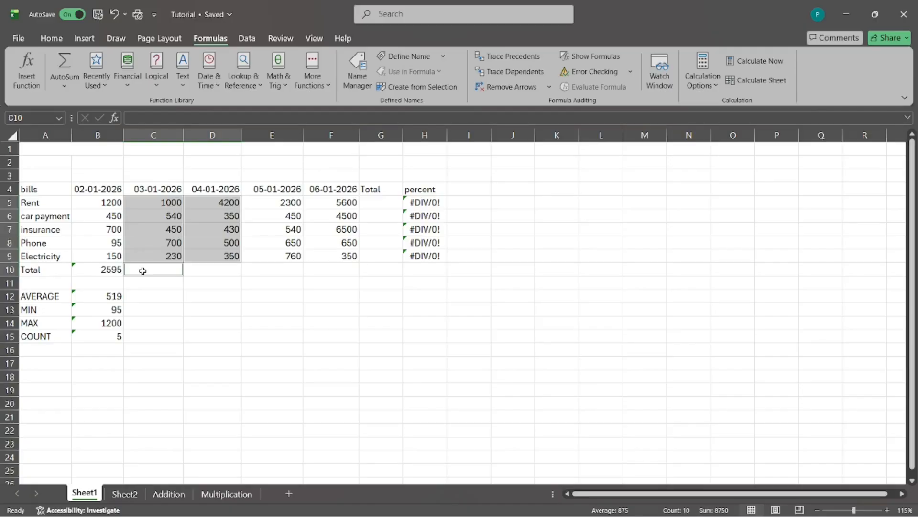
key(alt+equal)
click(200, 299)
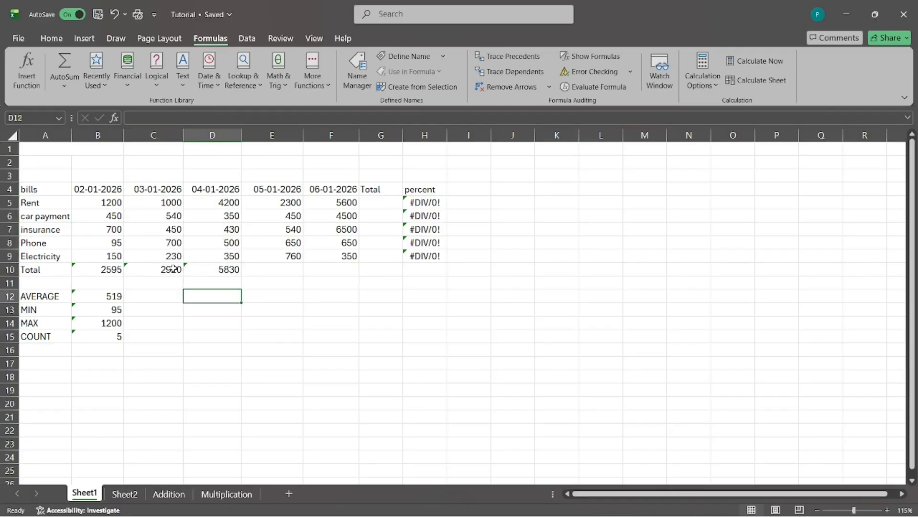
drag(173, 269, 207, 270)
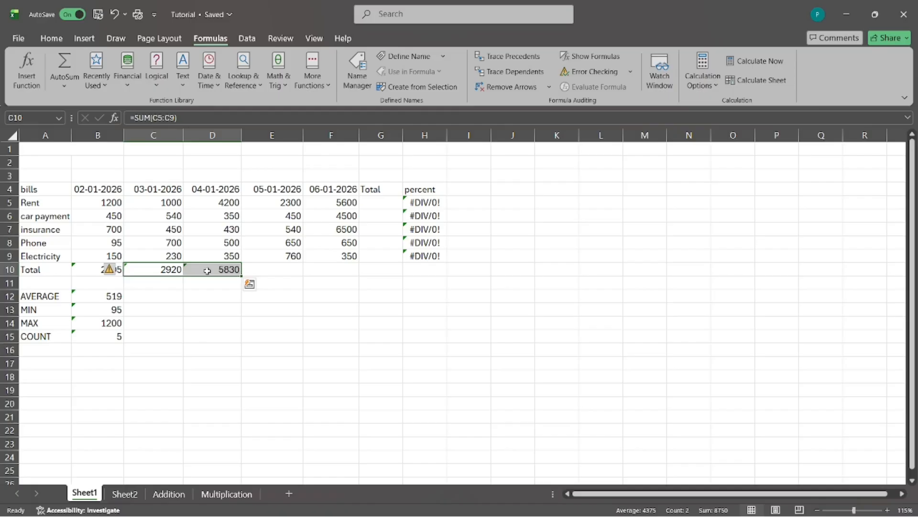